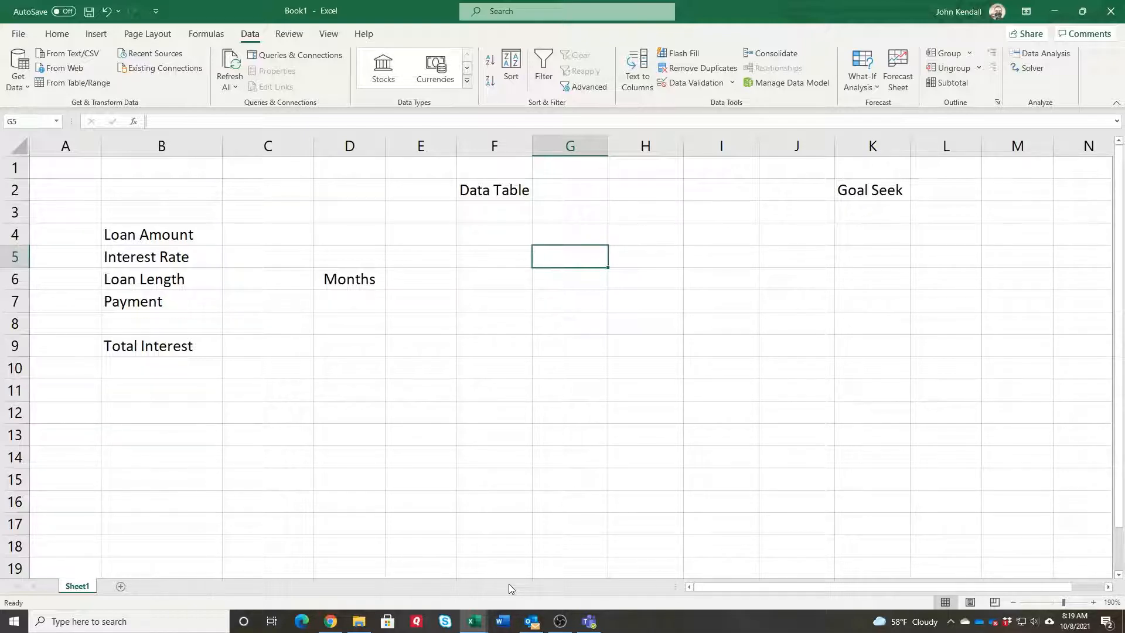
- Fill in the loan inputs in C4:C6: loan amount 20000, interest rate 5% and loan length 60 months
left_click(263, 240)
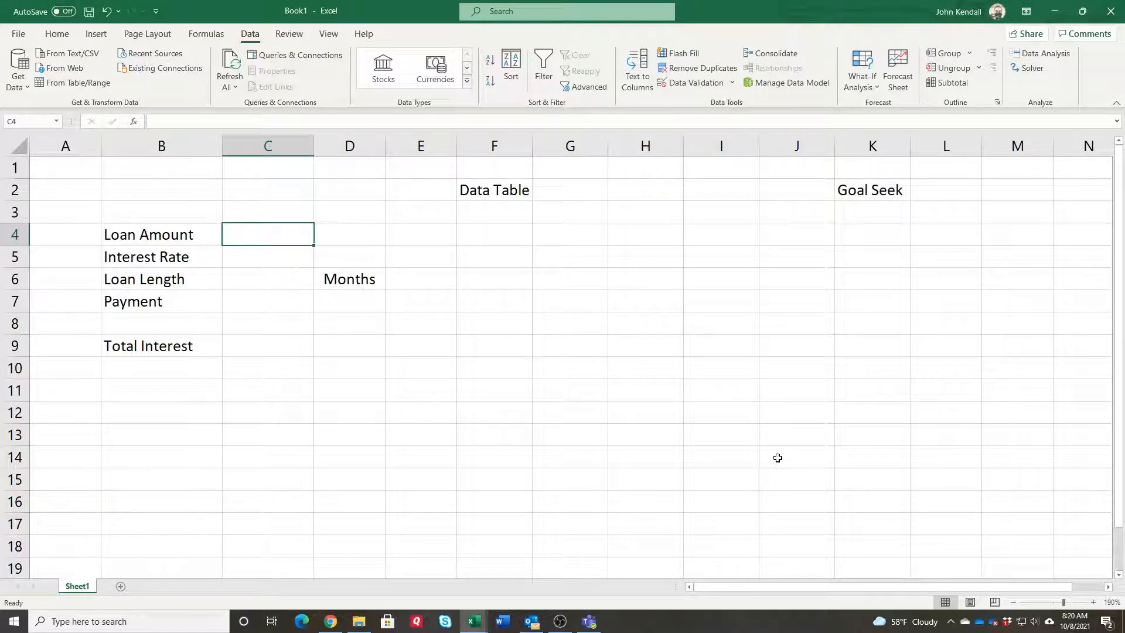
type("200")
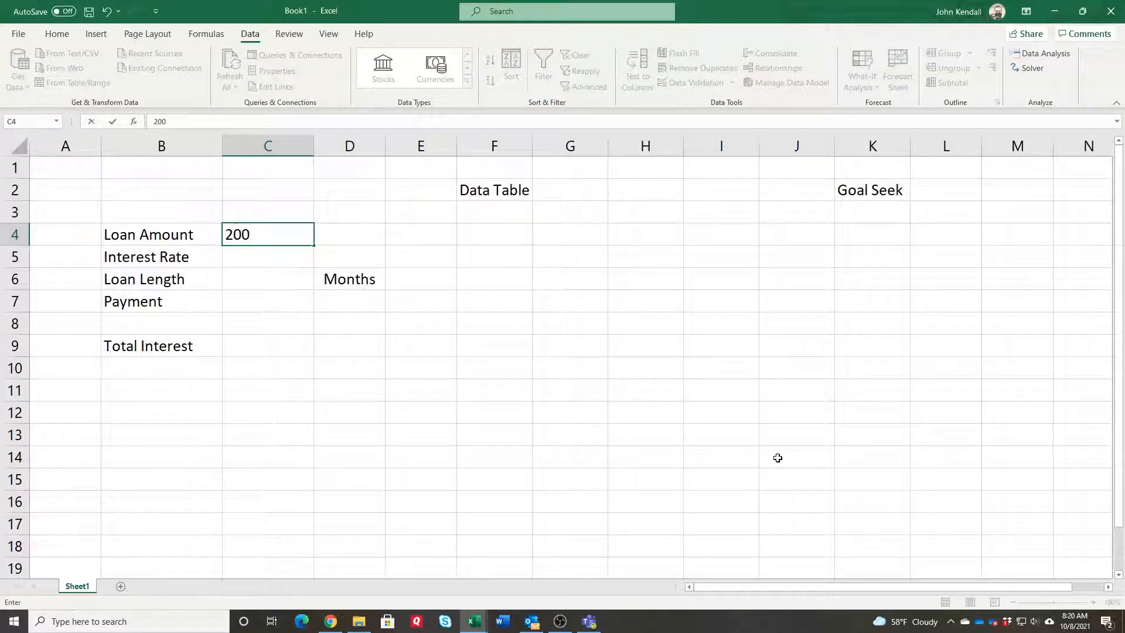
type("00")
key("Return")
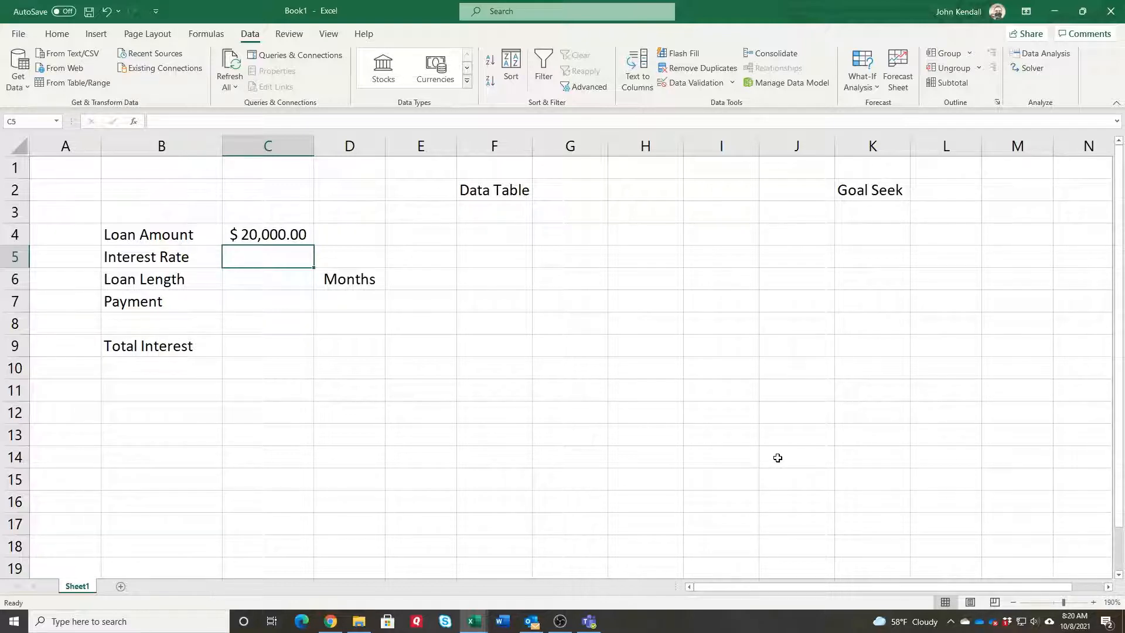
type("5")
key("Return")
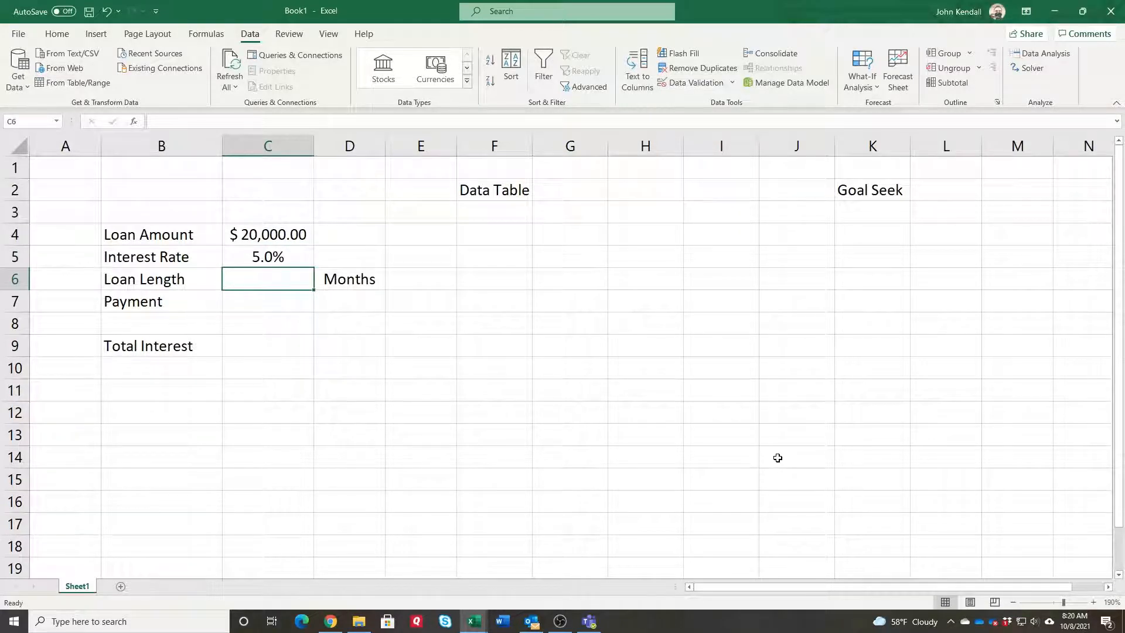
type("60")
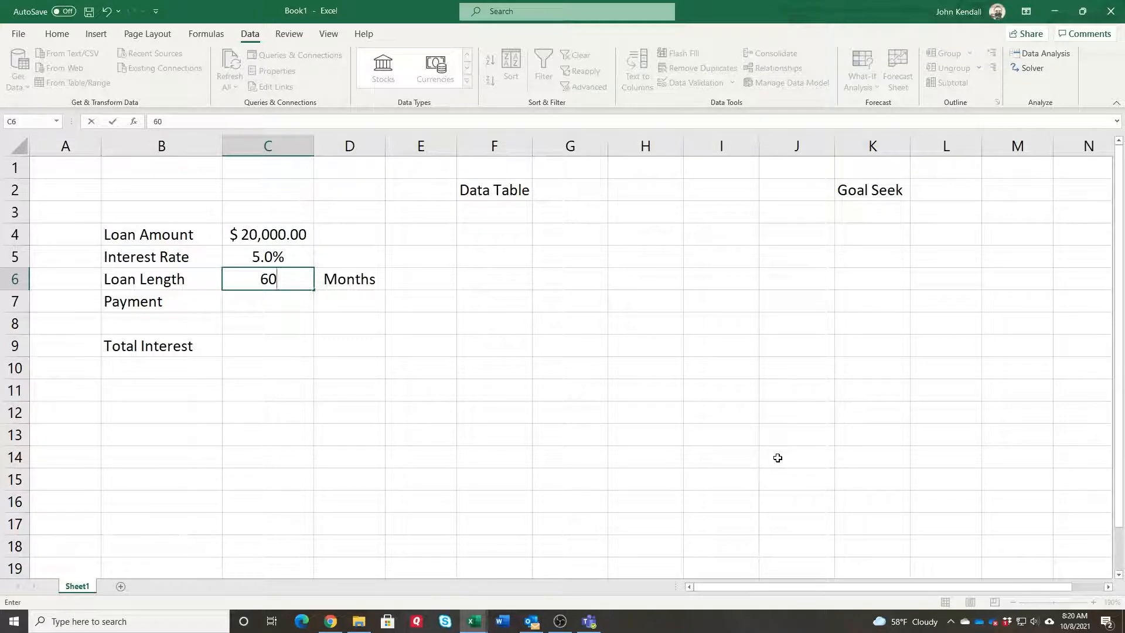
key("Return")
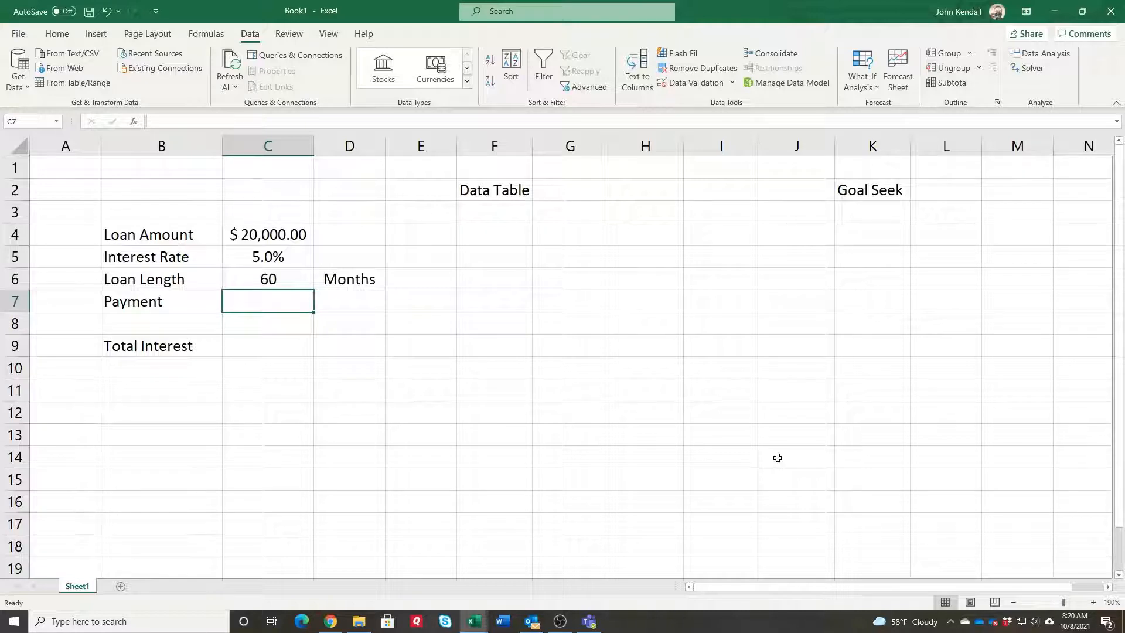
- Start a PMT function in the Payment cell C7 and set its Rate argument to C5/12
type("=pmt(")
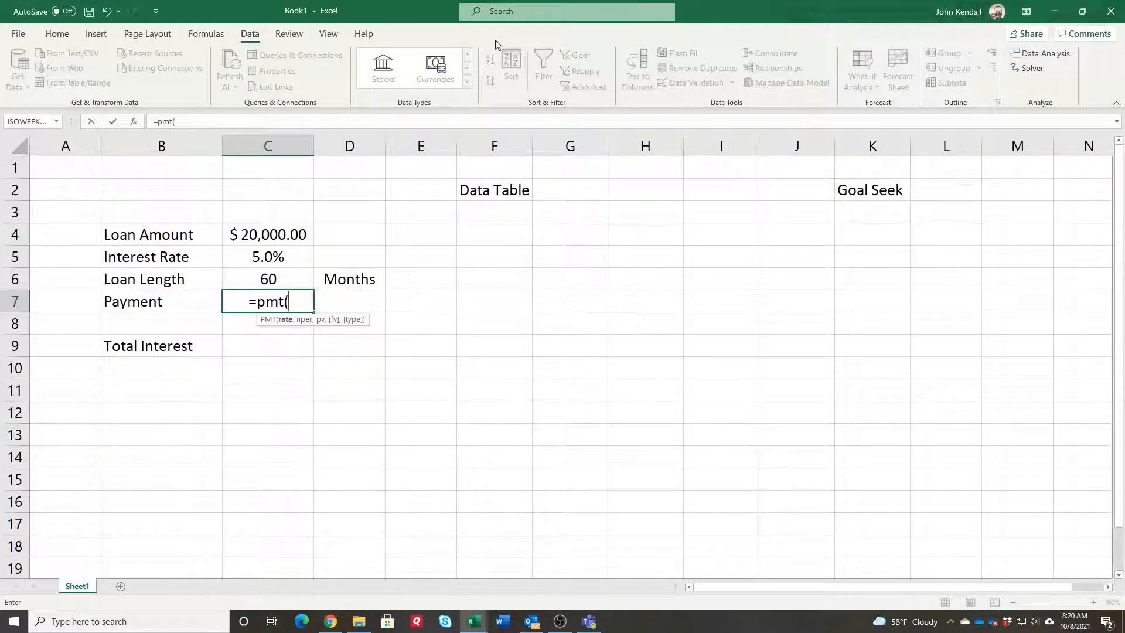
left_click(135, 123)
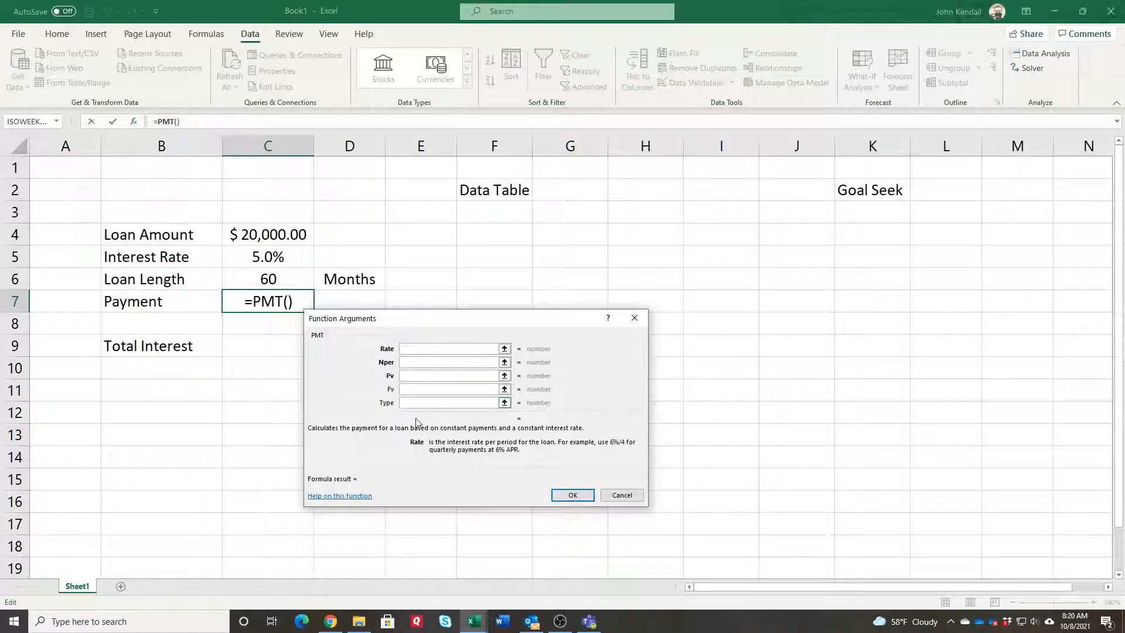
left_click_drag(441, 321, 532, 285)
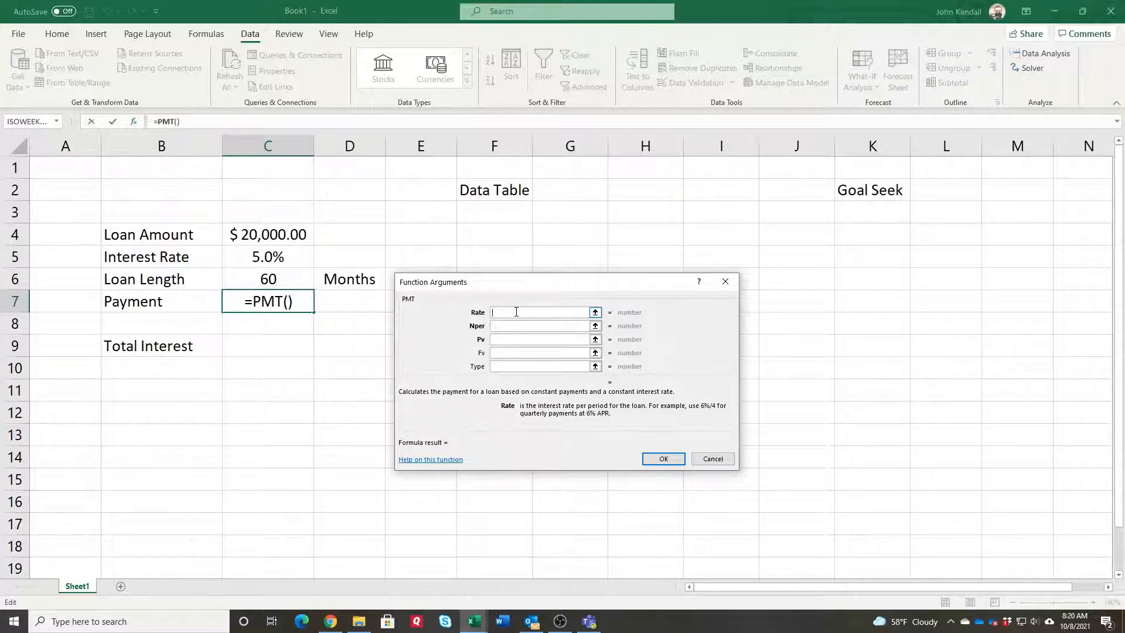
left_click(252, 262)
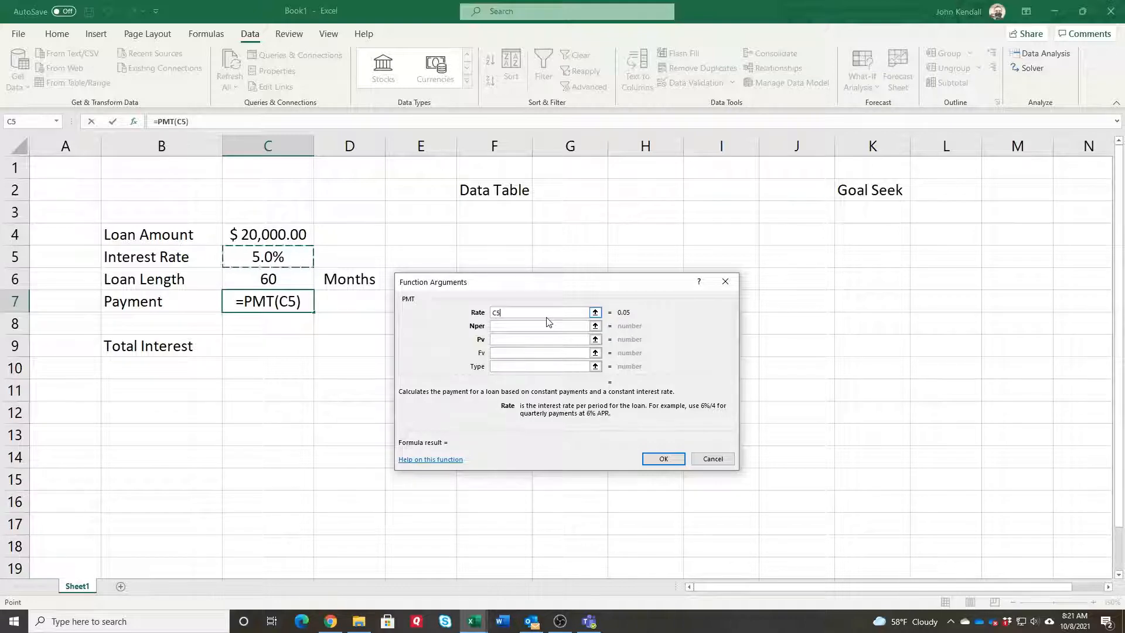
type("/12")
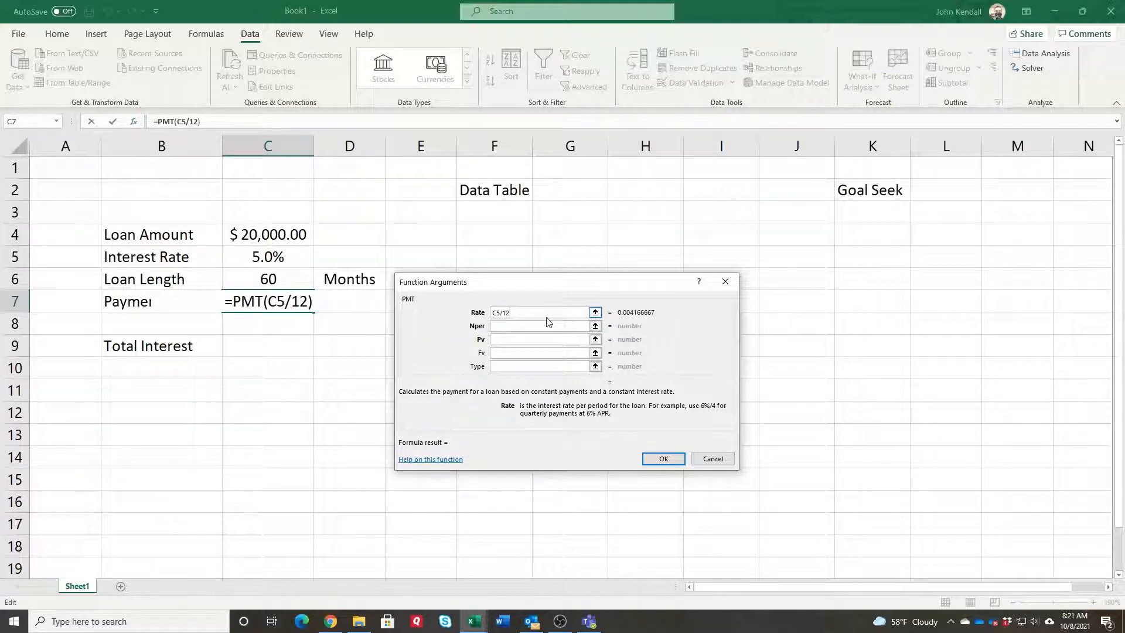
key("Tab")
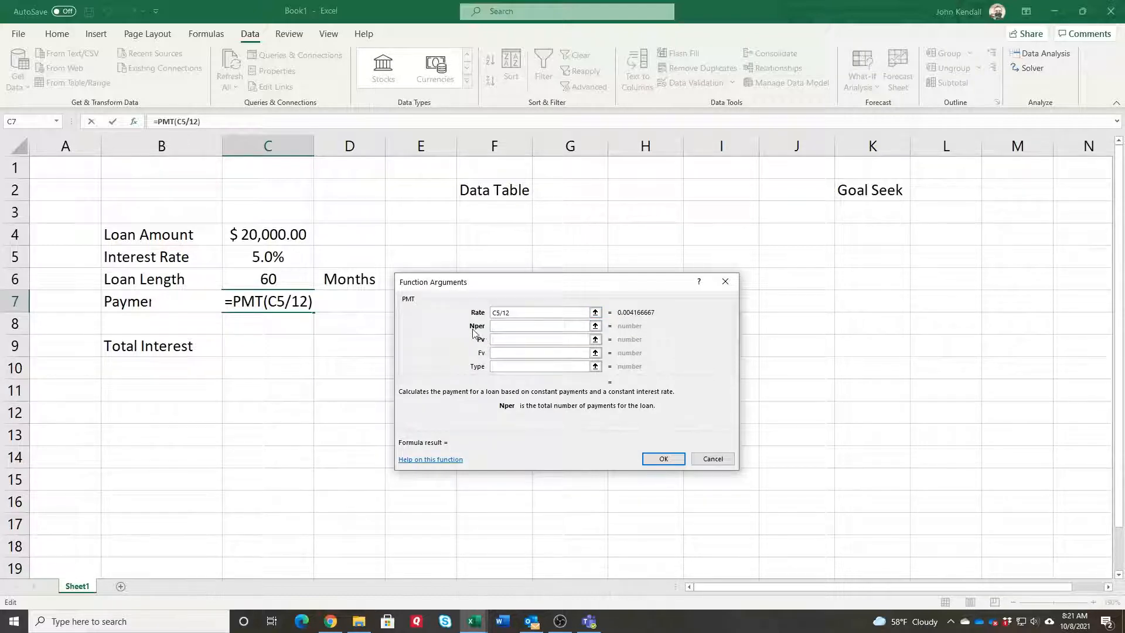
- Complete the PMT arguments with Nper C6, Pv C4, Fv 0 and Type 1, and accept the function
left_click(255, 280)
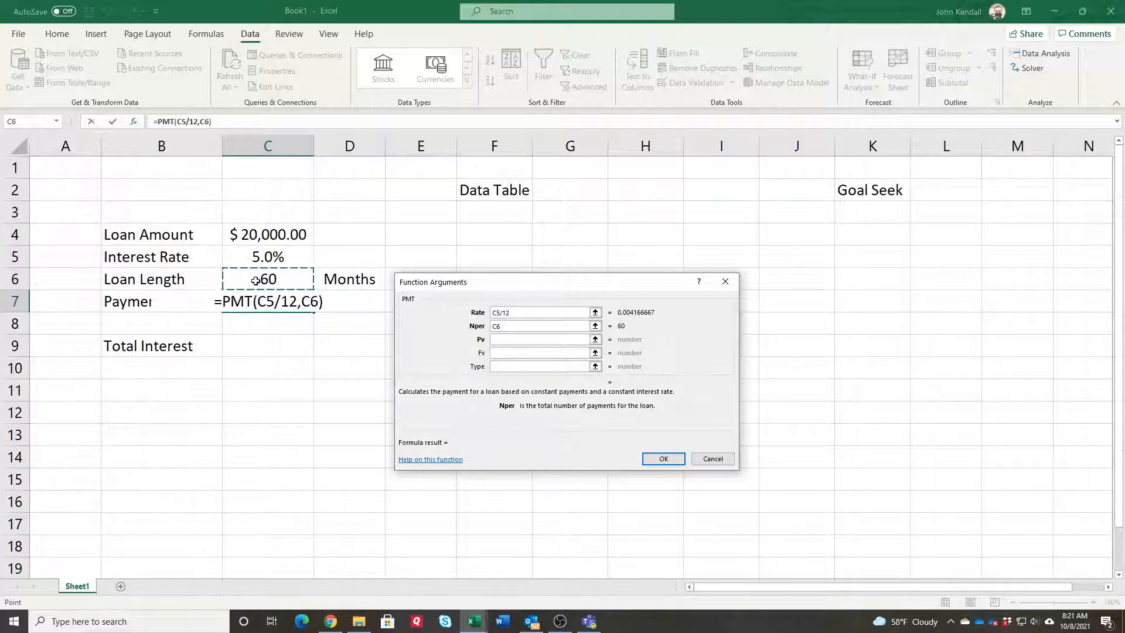
left_click(501, 341)
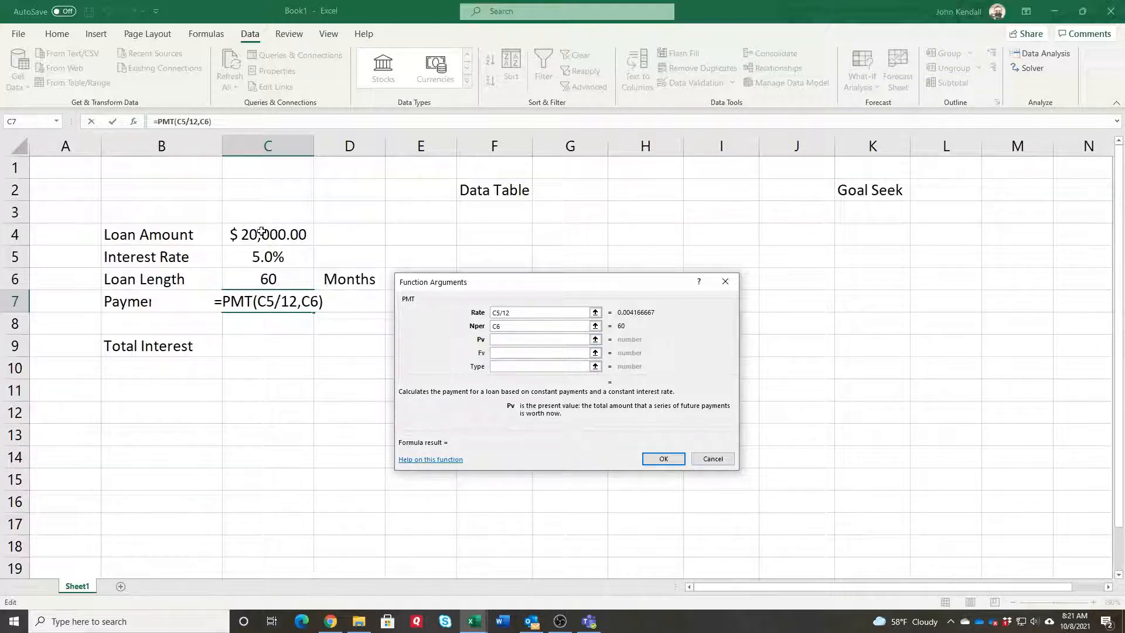
left_click(261, 232)
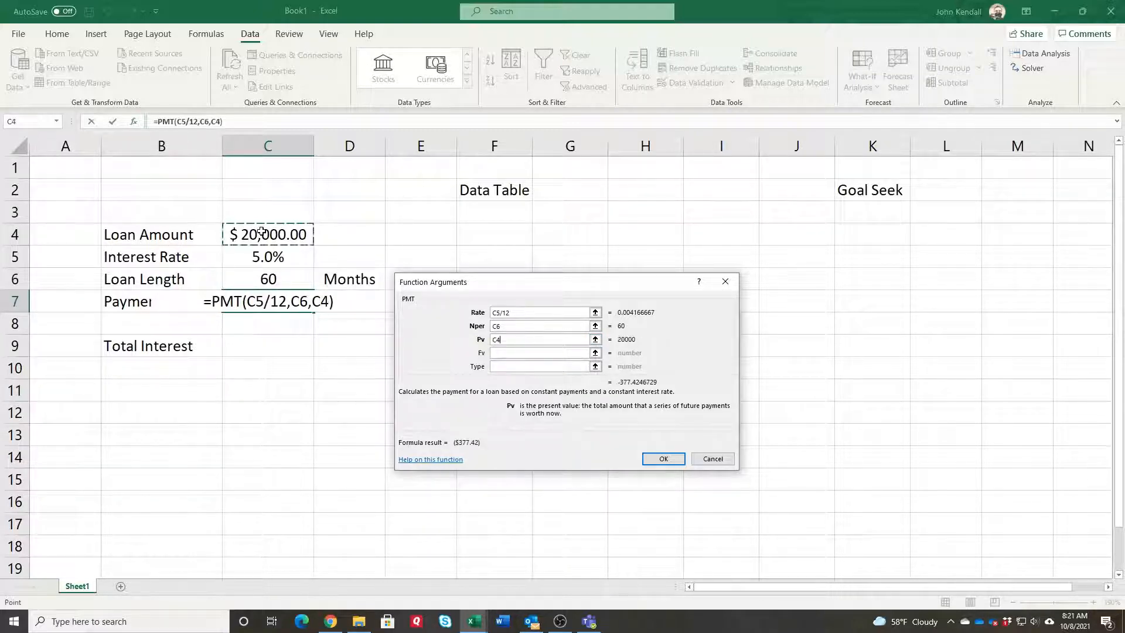
left_click(503, 353)
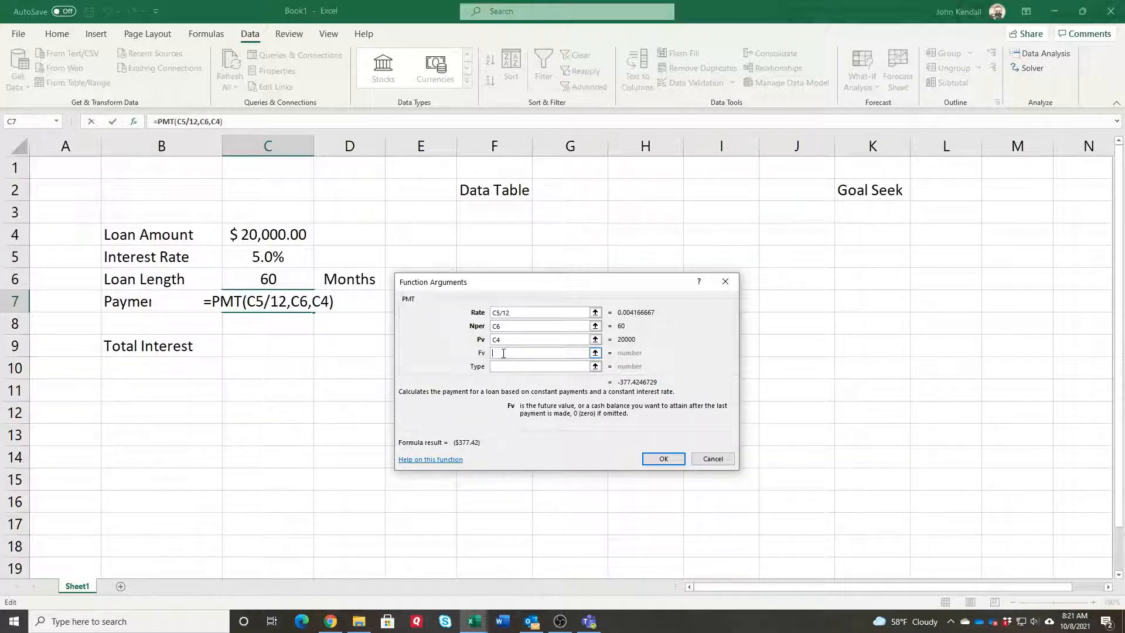
type("0")
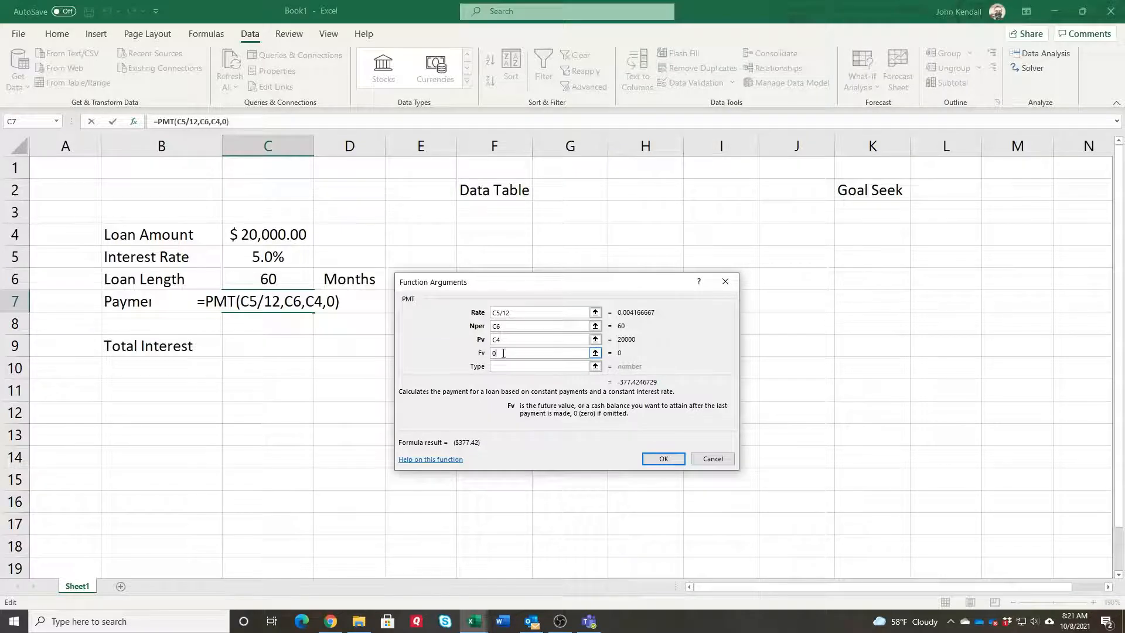
key("Tab")
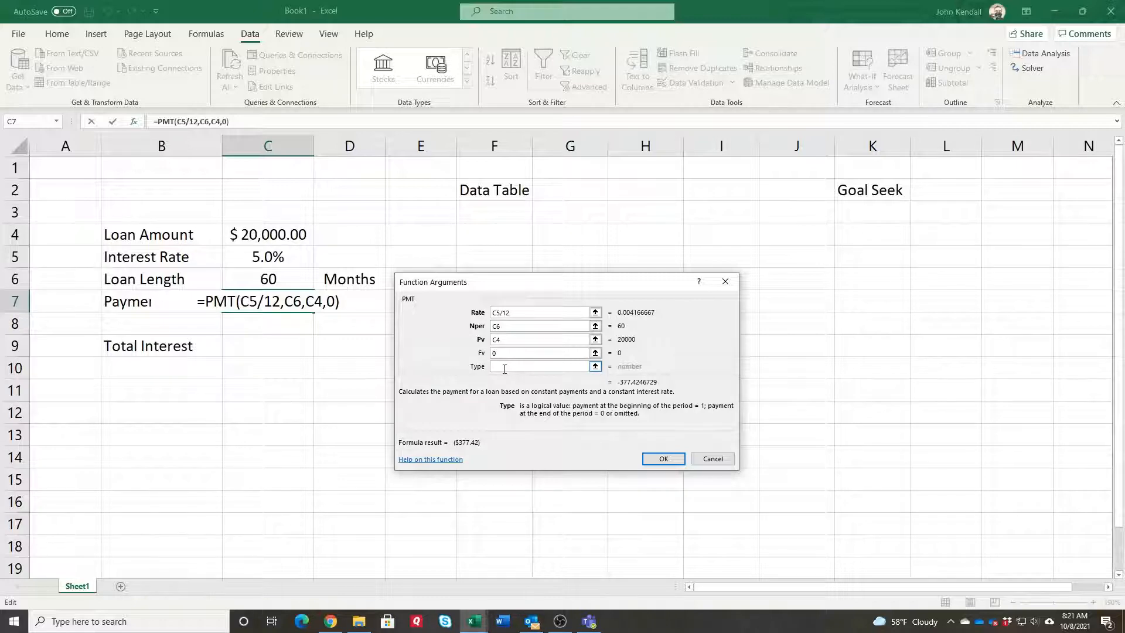
type("1")
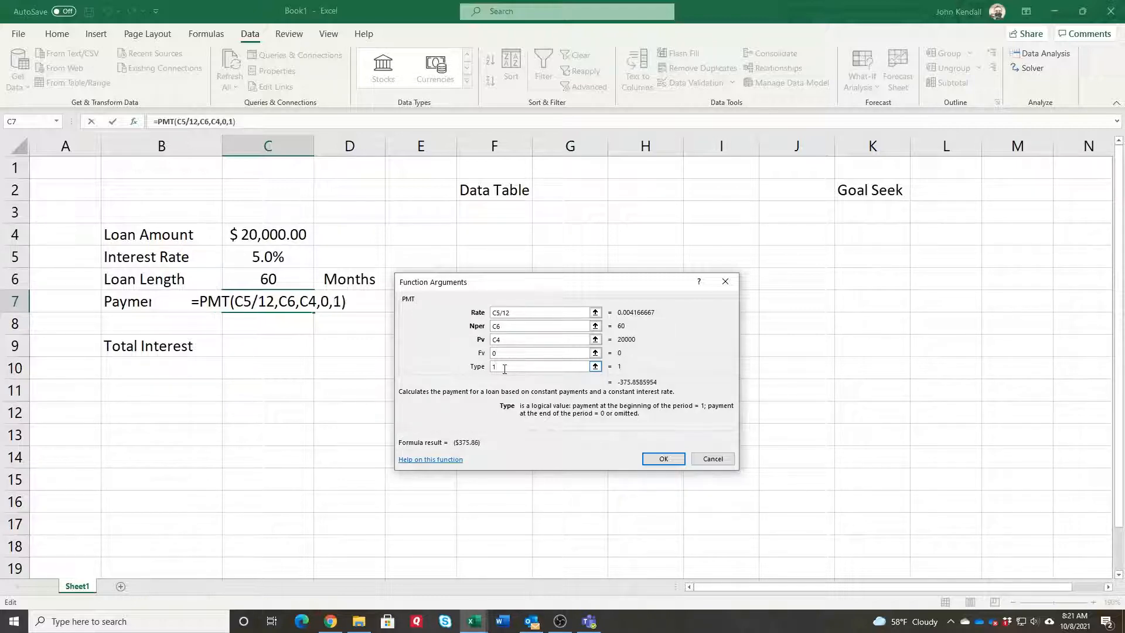
left_click(663, 460)
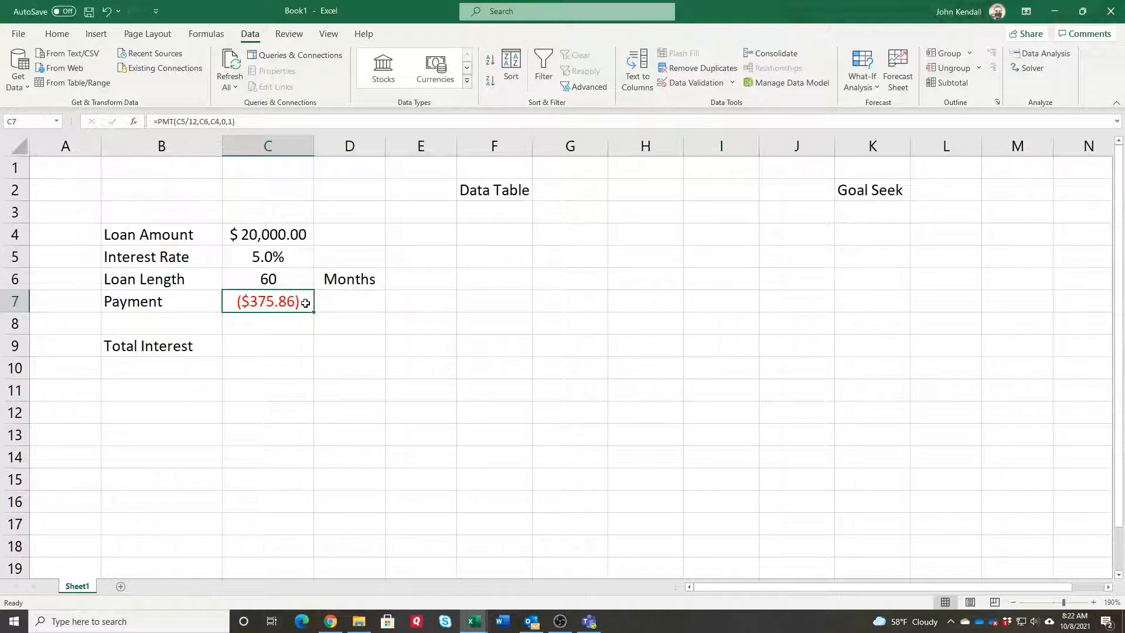
- Enter a formula in the Total Interest cell C9 that multiplies payment by loan length, =C7*C6
left_click(264, 340)
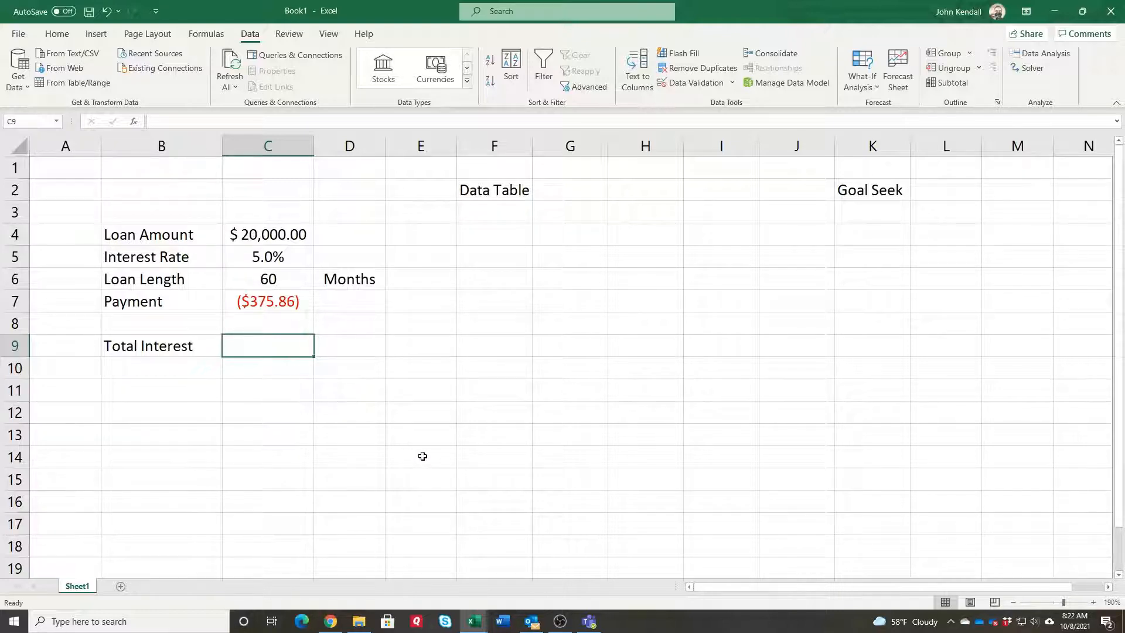
type("=")
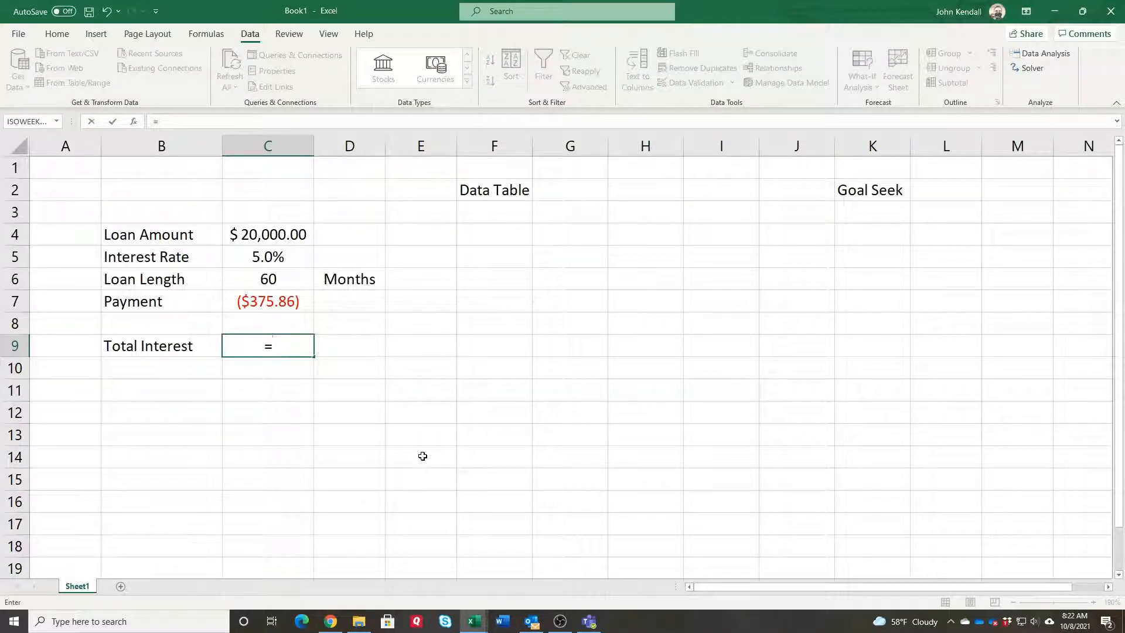
left_click(271, 301)
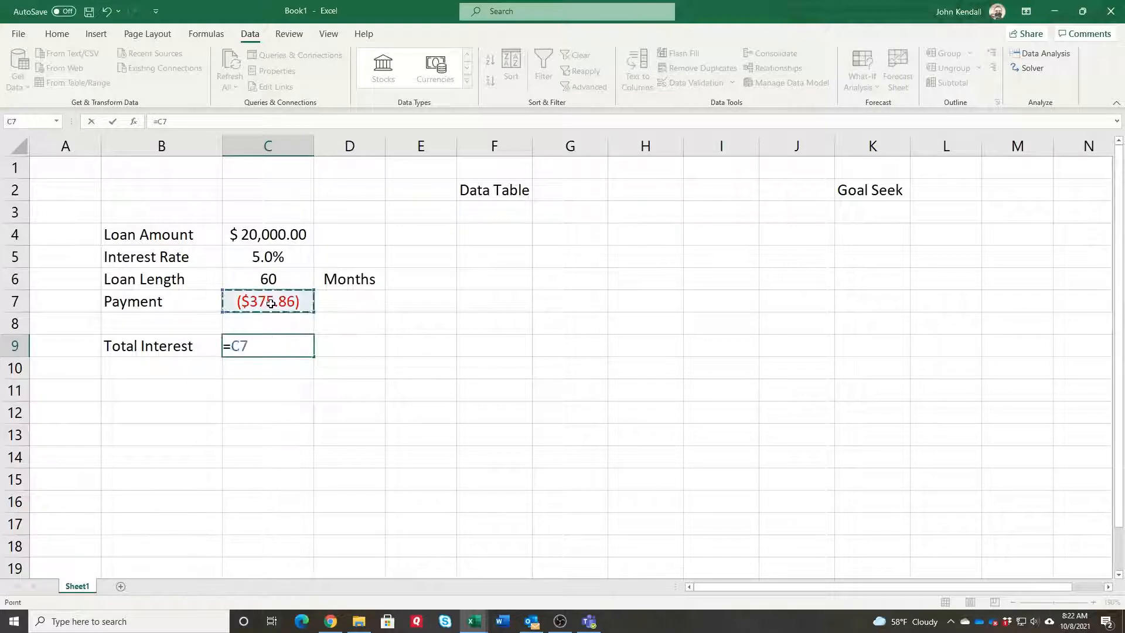
type("*")
left_click(268, 278)
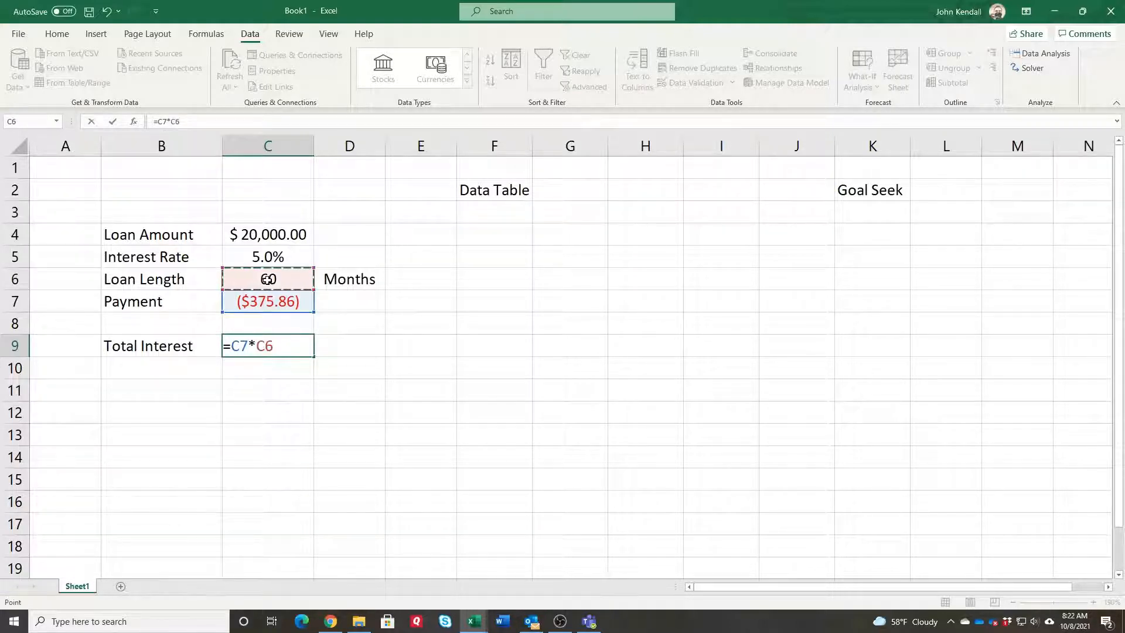
key("Return")
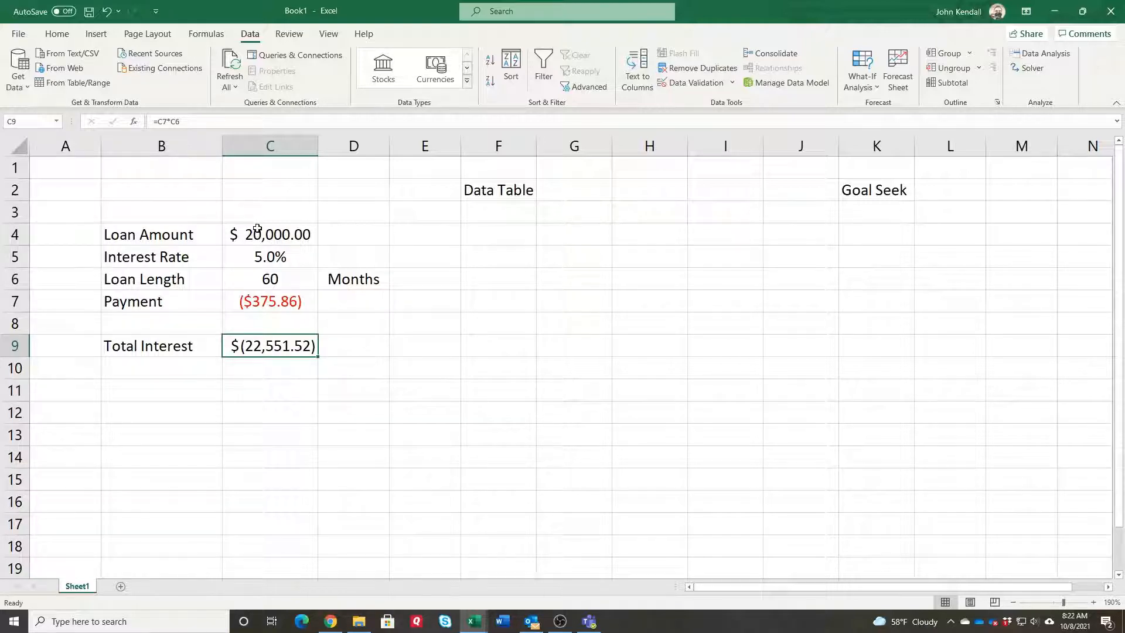
- Extend the Total Interest formula by adding the loan amount, making it =C7*C6+C4
left_click(219, 122)
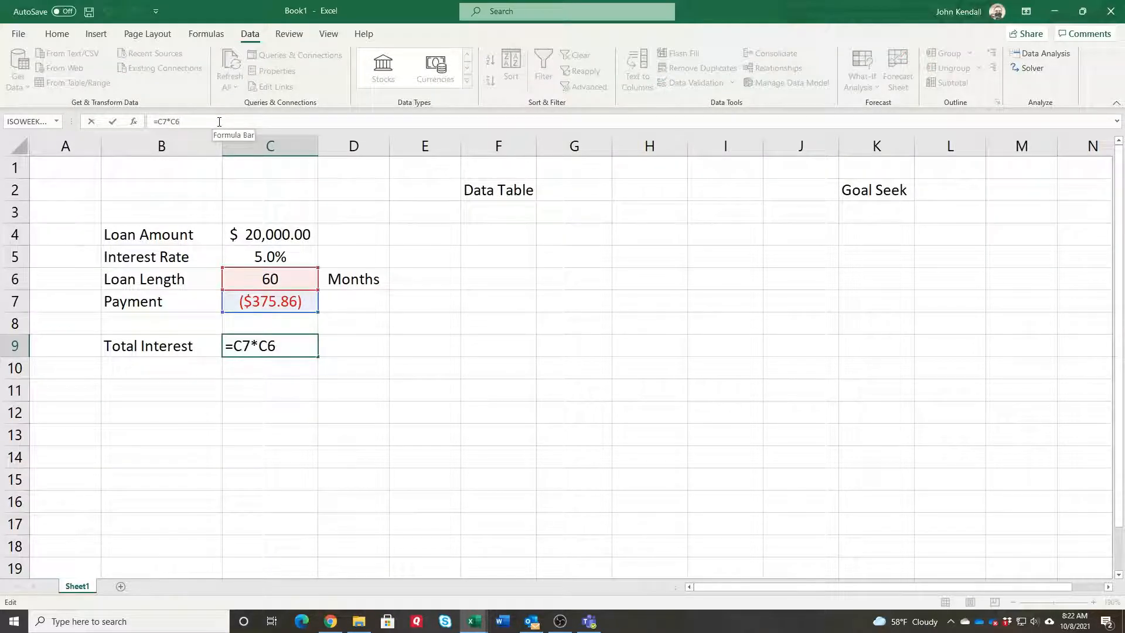
type("+")
left_click(297, 235)
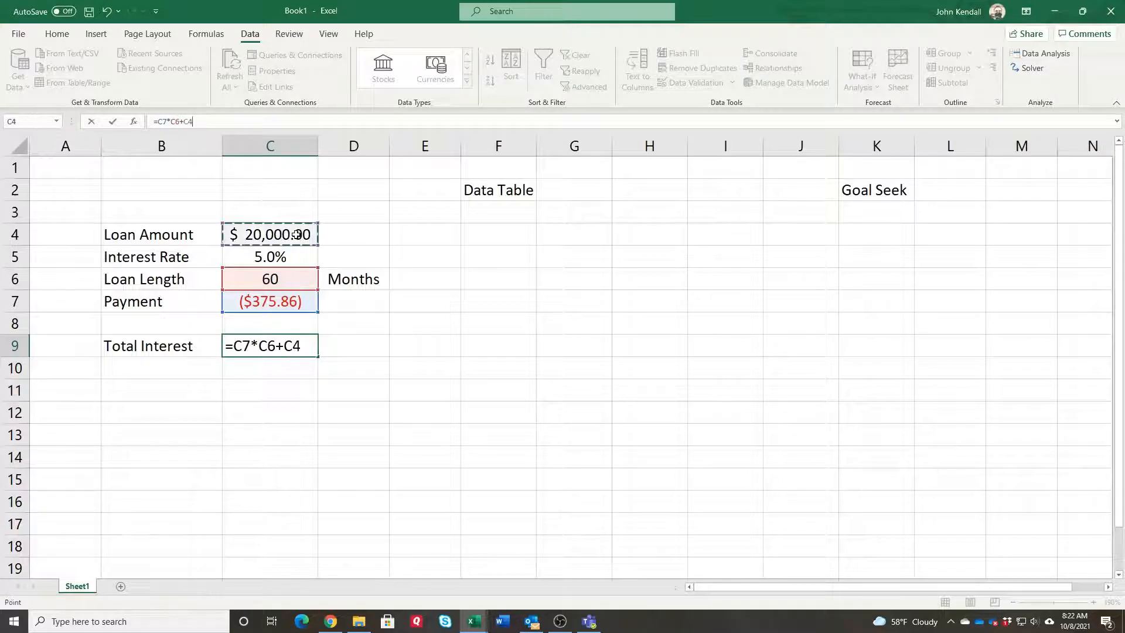
key("Return")
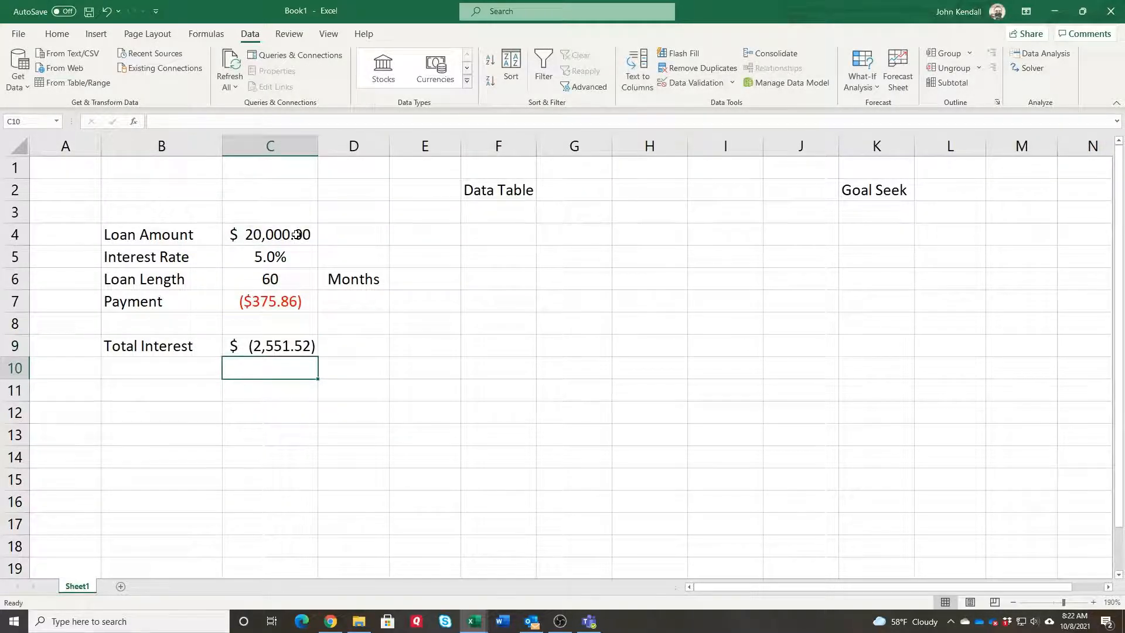
left_click(302, 345)
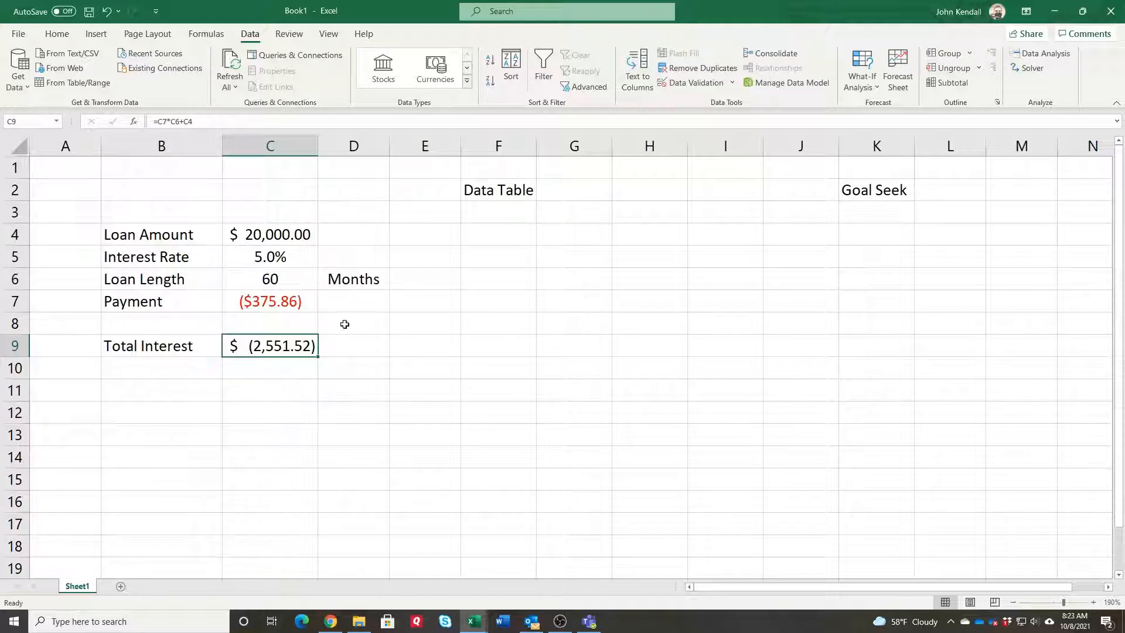
- Change the loan length in C6 to 48 months
left_click(275, 279)
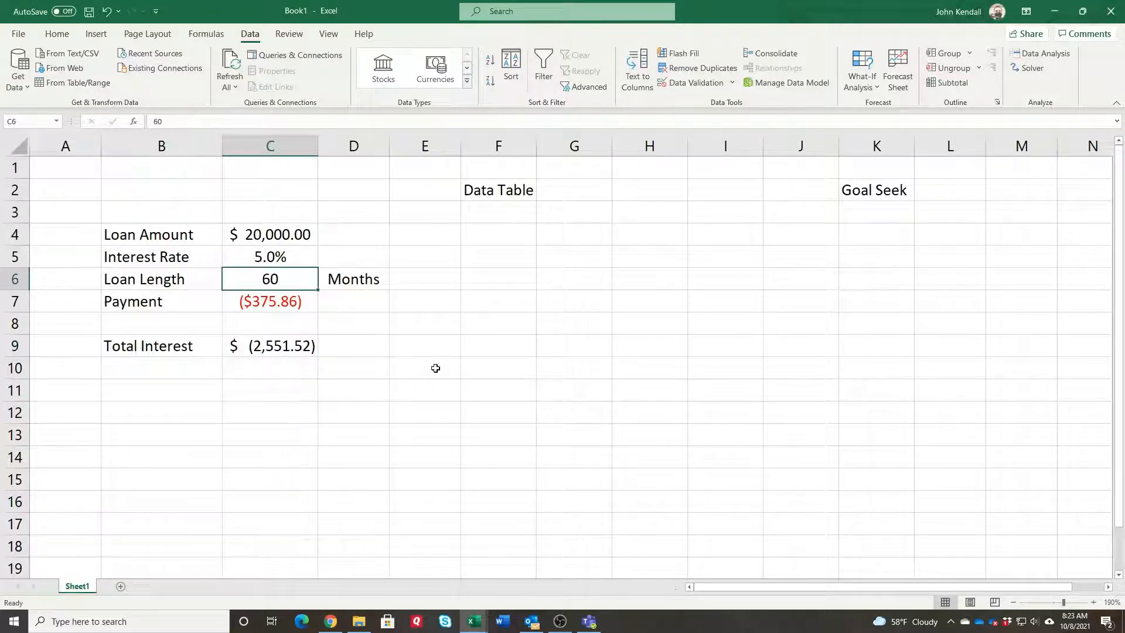
type("48")
key("Return")
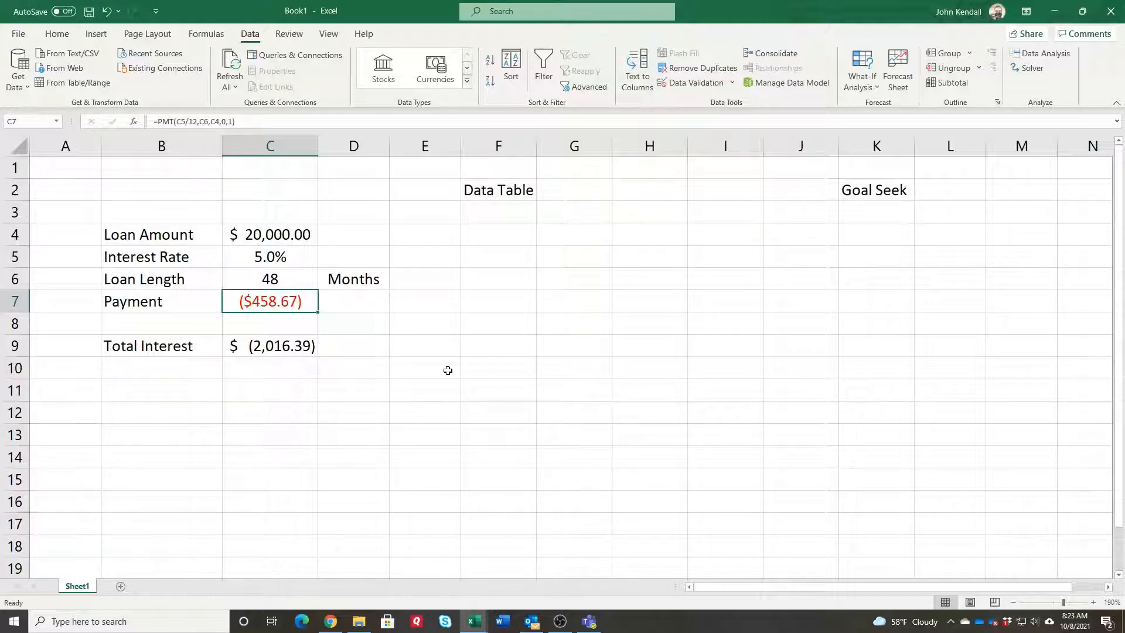
- Set the loan length in C6 to 72 months and check the total interest in C9
key("Up")
type("7")
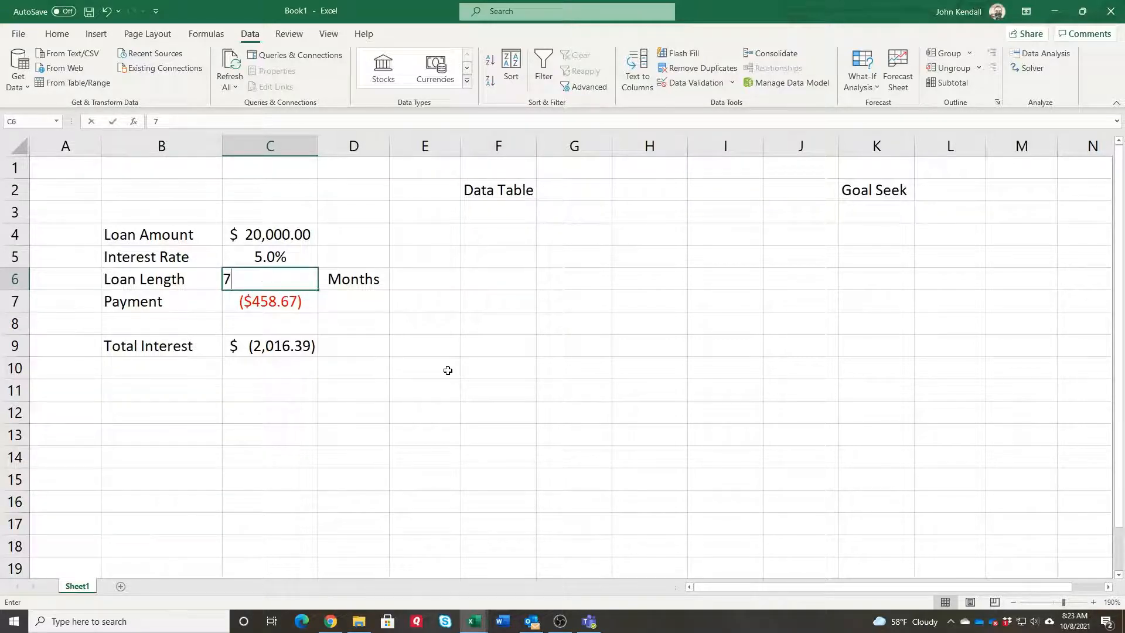
type("2")
key("Return")
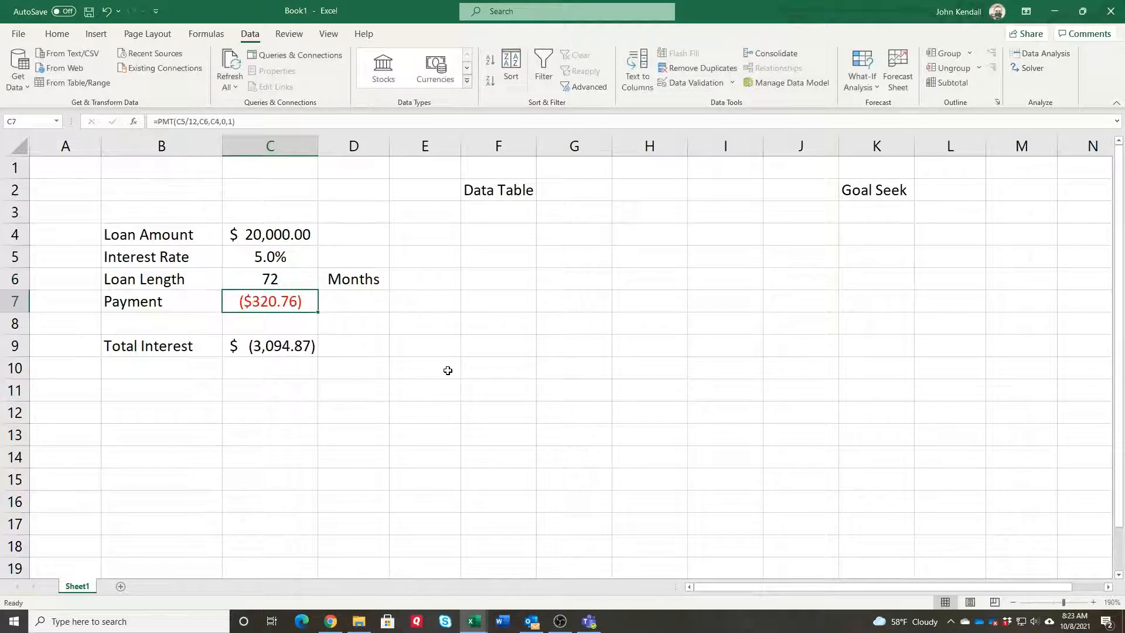
left_click(292, 350)
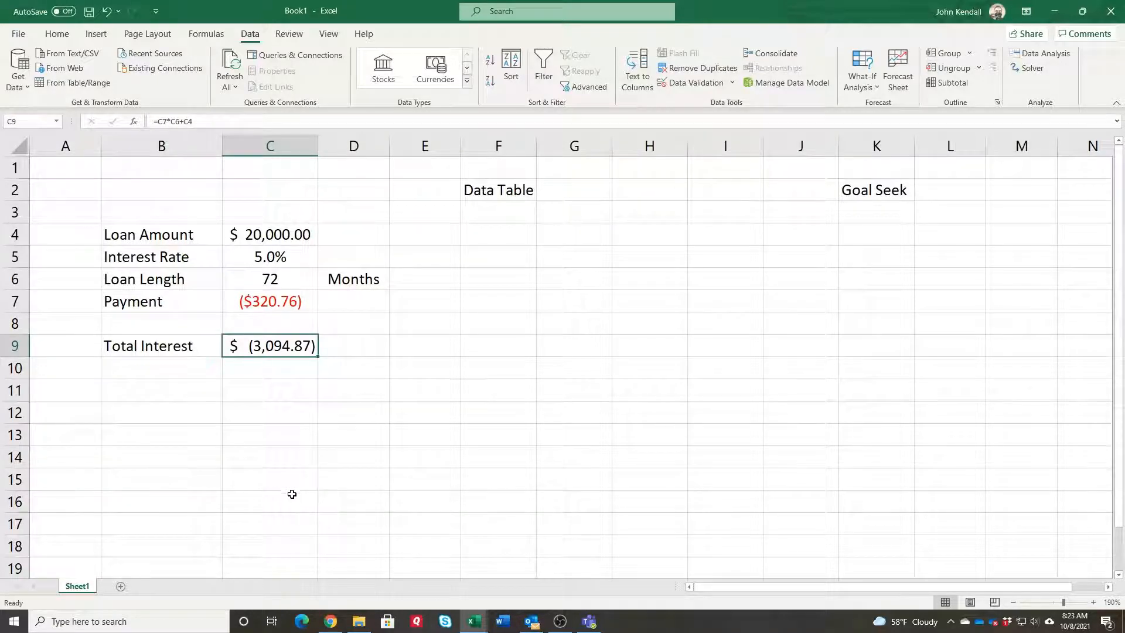
left_click(283, 280)
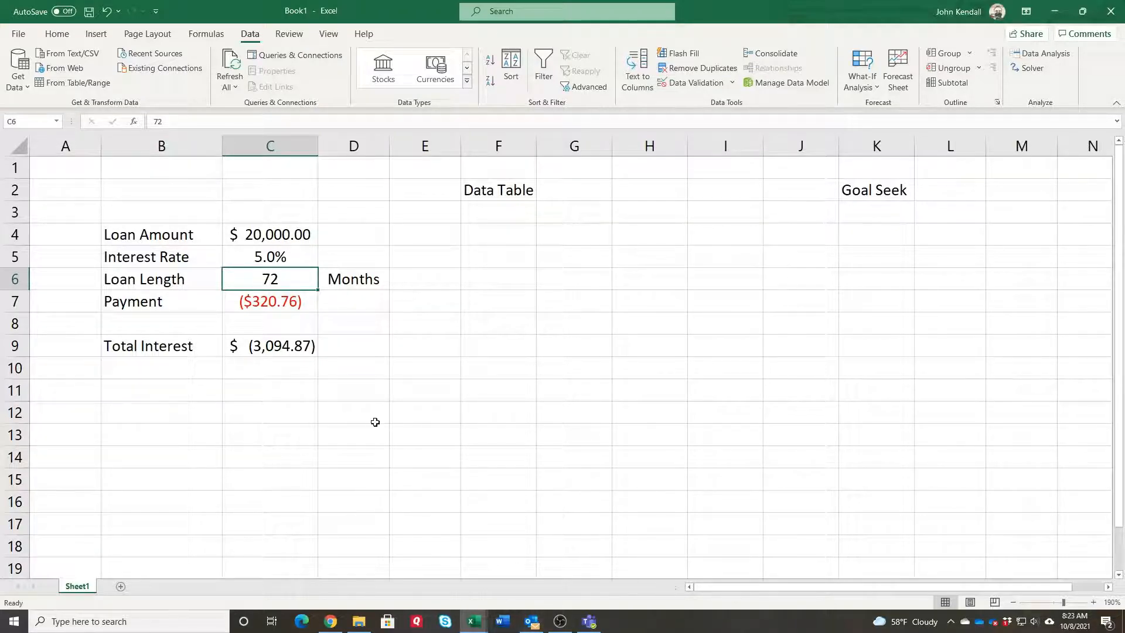
- Set the interest rate in C5 to 4%
left_click(293, 261)
type("4%")
key("Return")
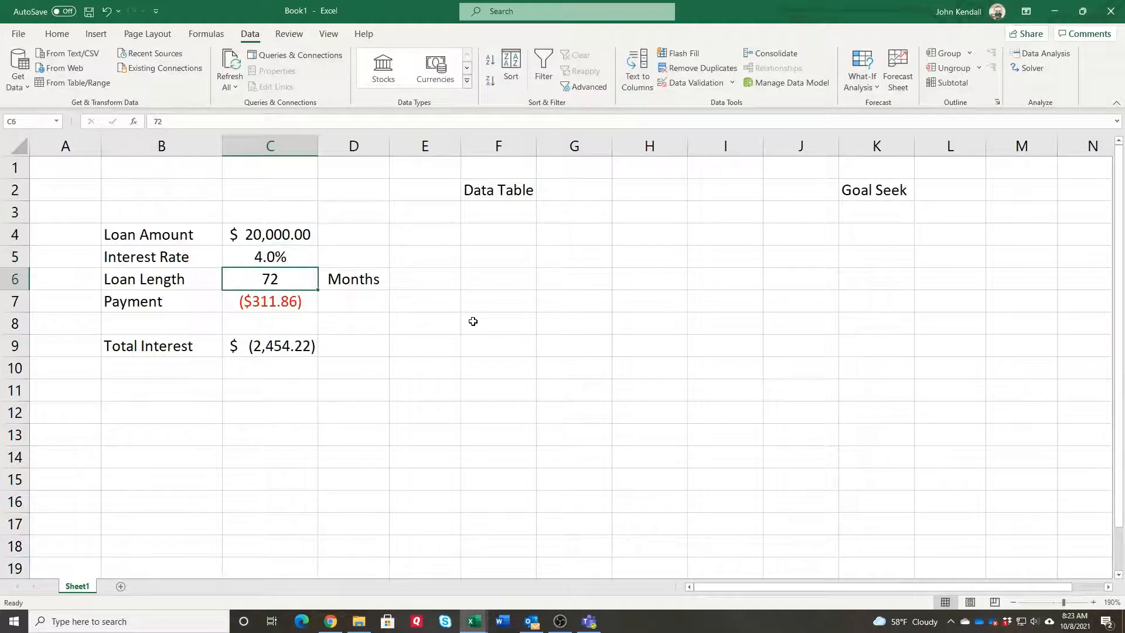
key("Up")
key("Up")
key("Down")
key("Down")
key("Up")
key("Up")
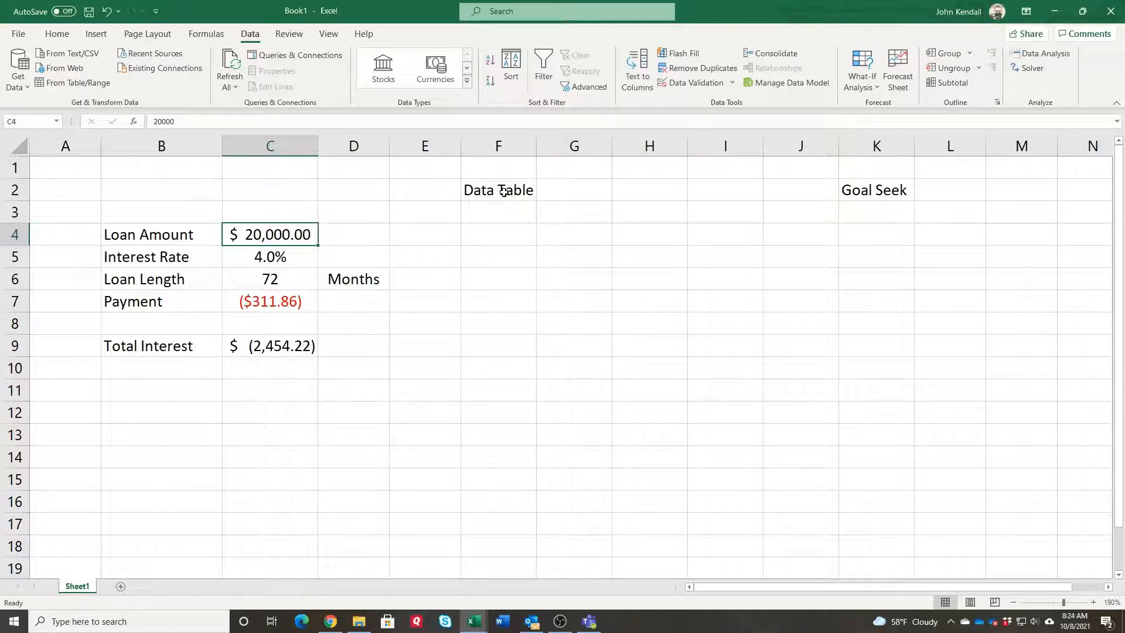
left_click(503, 219)
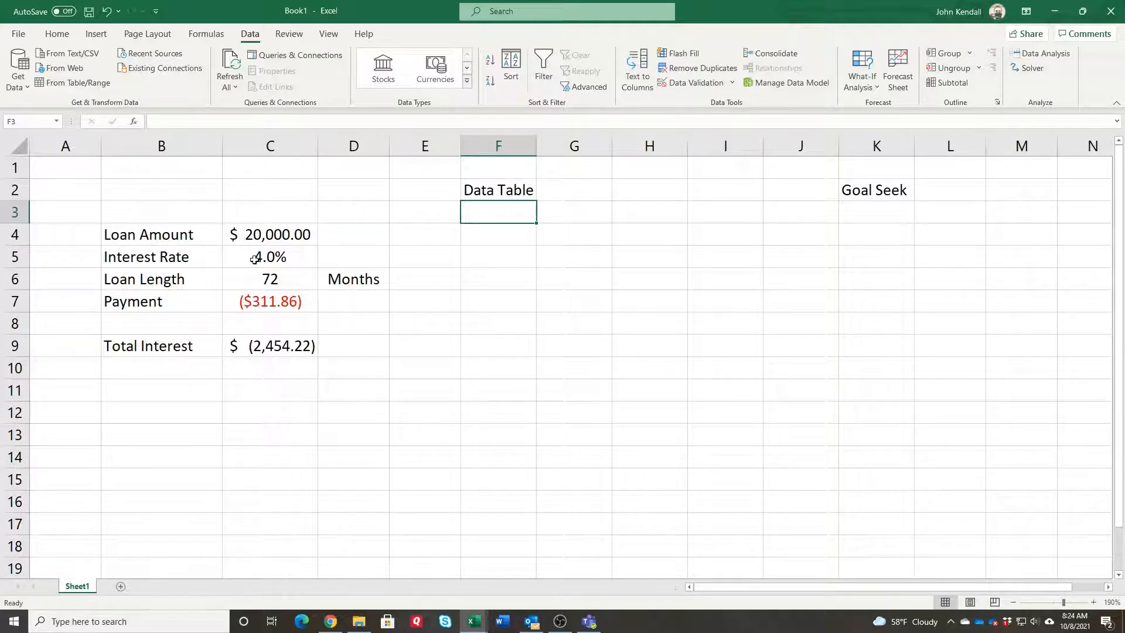
left_click(259, 279)
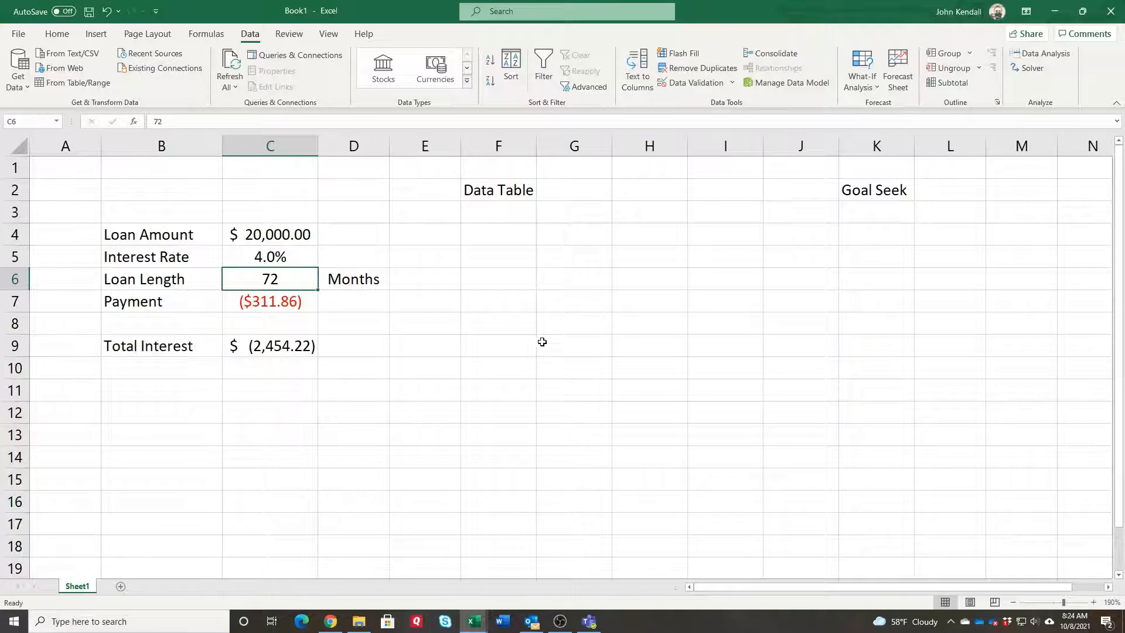
- Start the list of loan lengths with 24 in F3 and the formula =F3+6 in F4
left_click(505, 217)
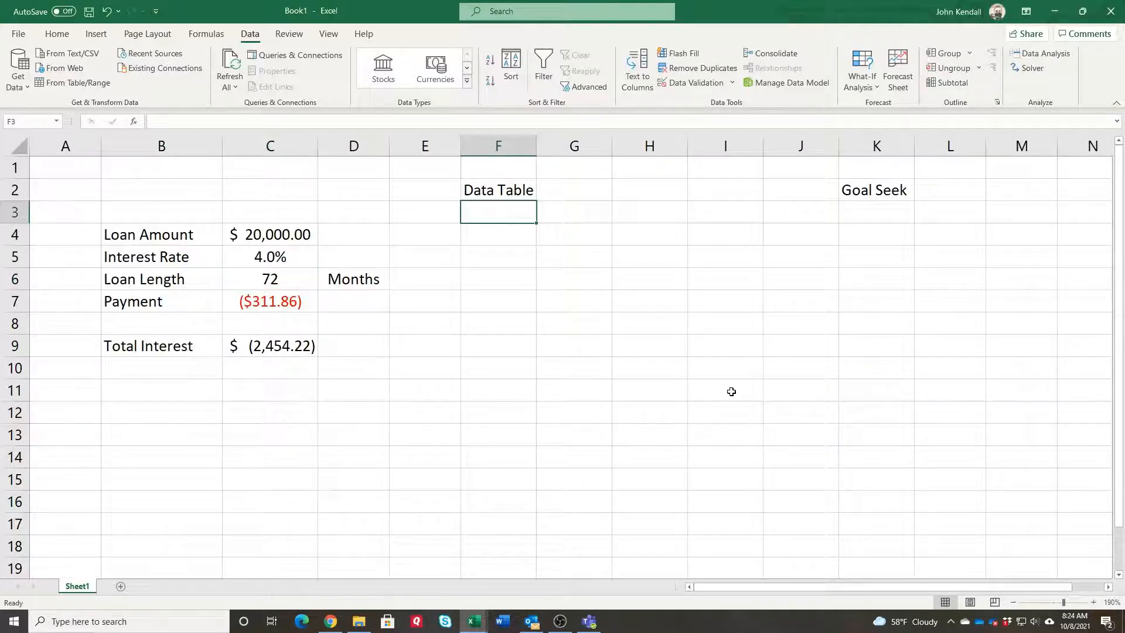
type("24")
key("Return")
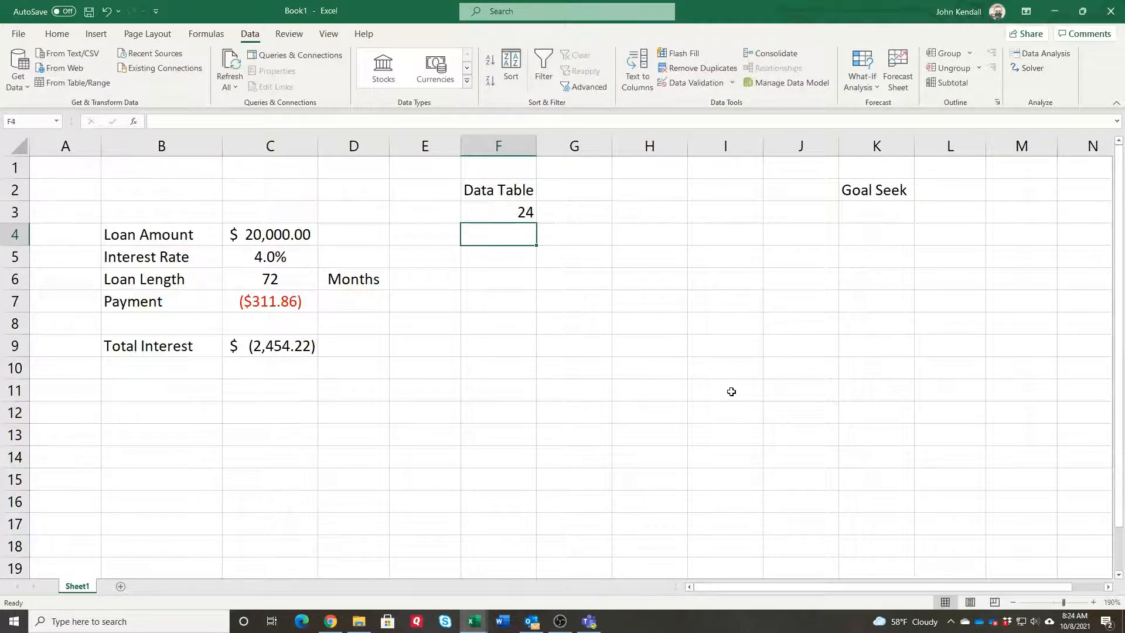
type("=F36")
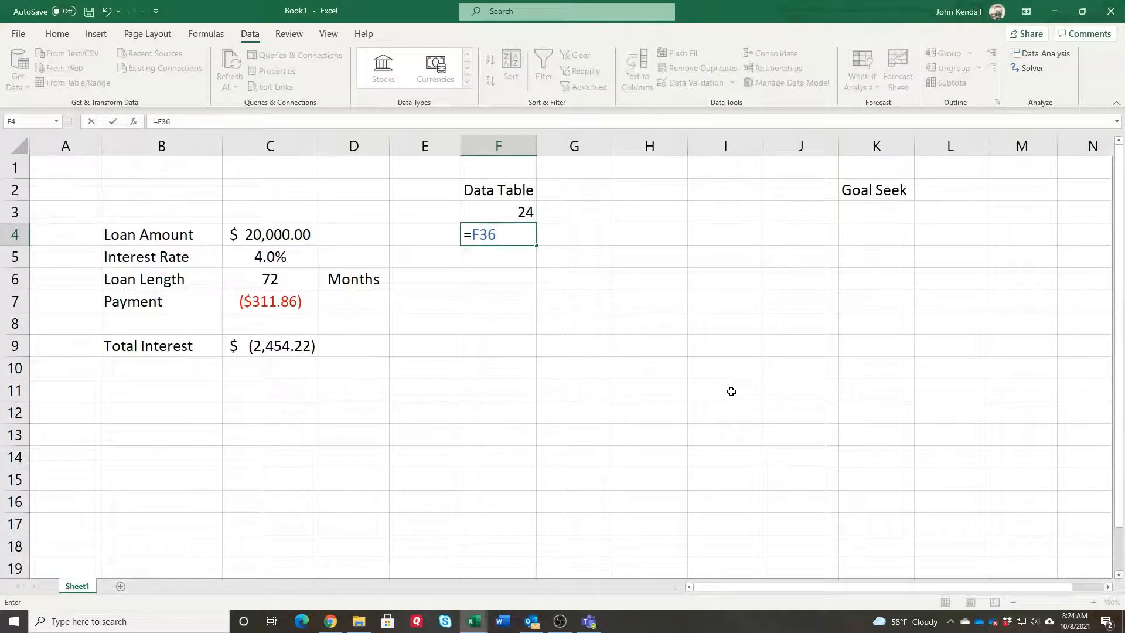
key("BackSpace")
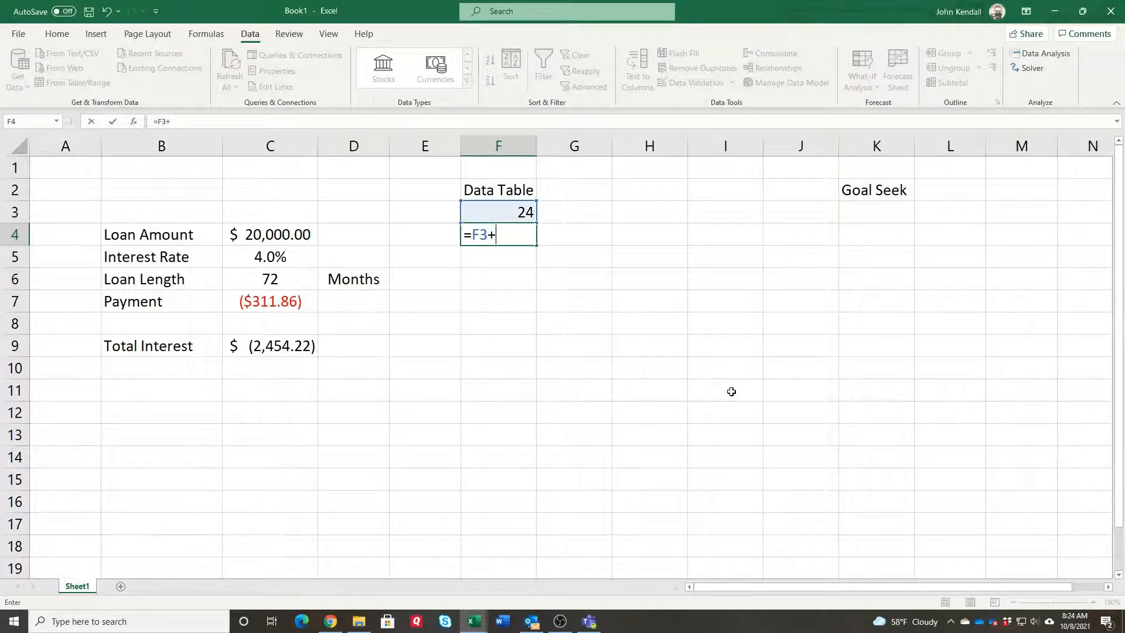
type("+6")
key("Return")
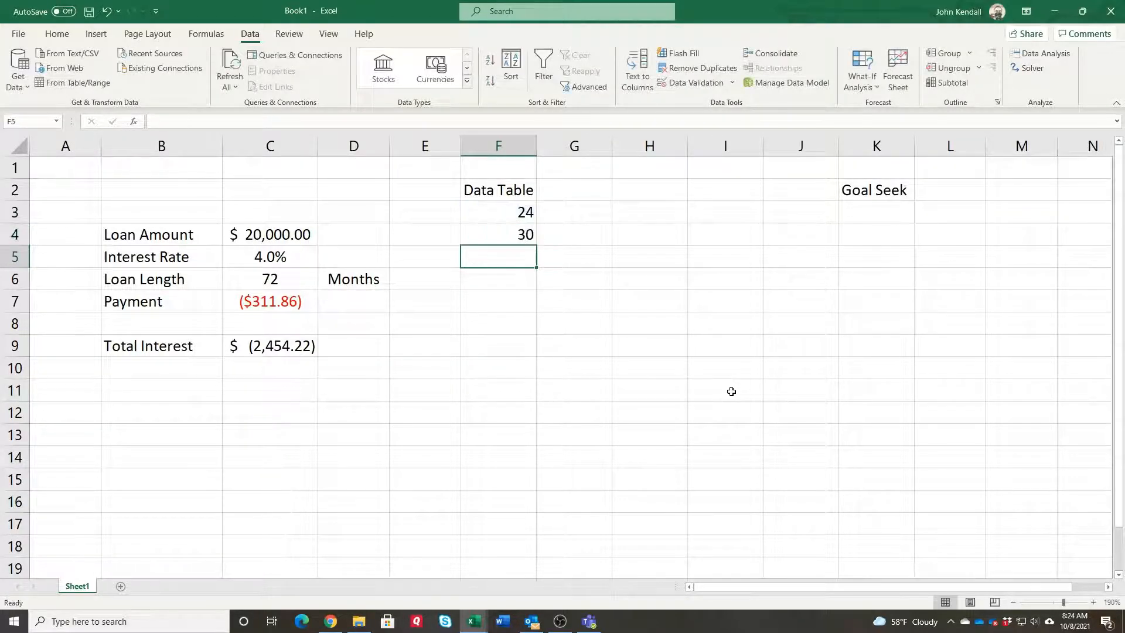
- Fill the F4 formula down to F16, and clear F14:F16 so the loan lengths end at 84
left_click(515, 229)
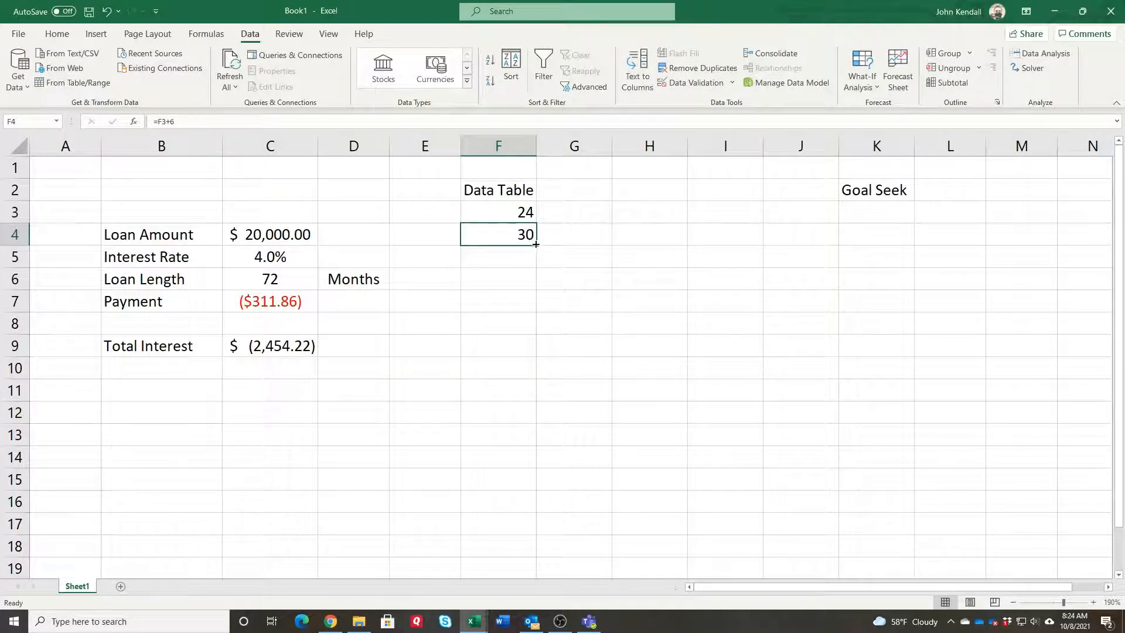
left_click_drag(536, 245, 522, 507)
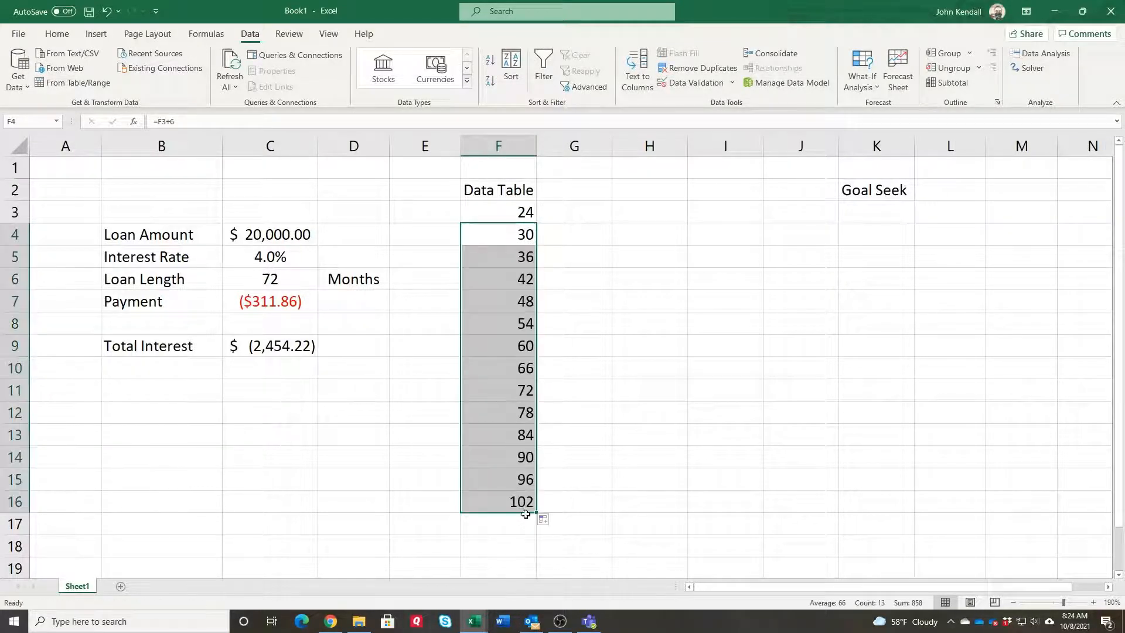
left_click_drag(521, 457, 521, 502)
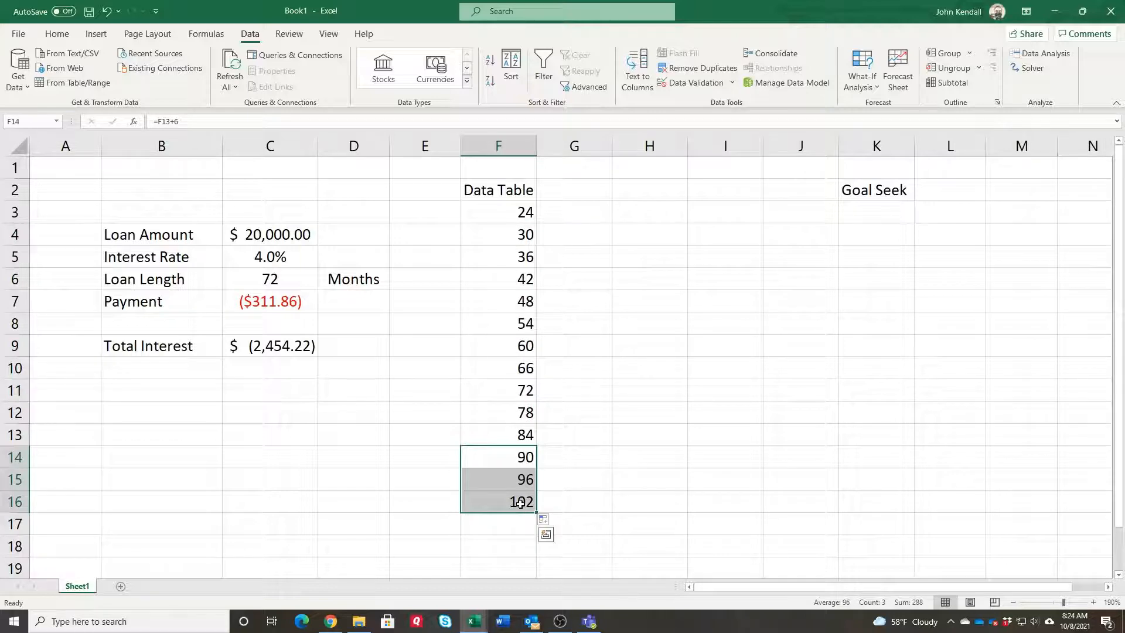
key("Delete")
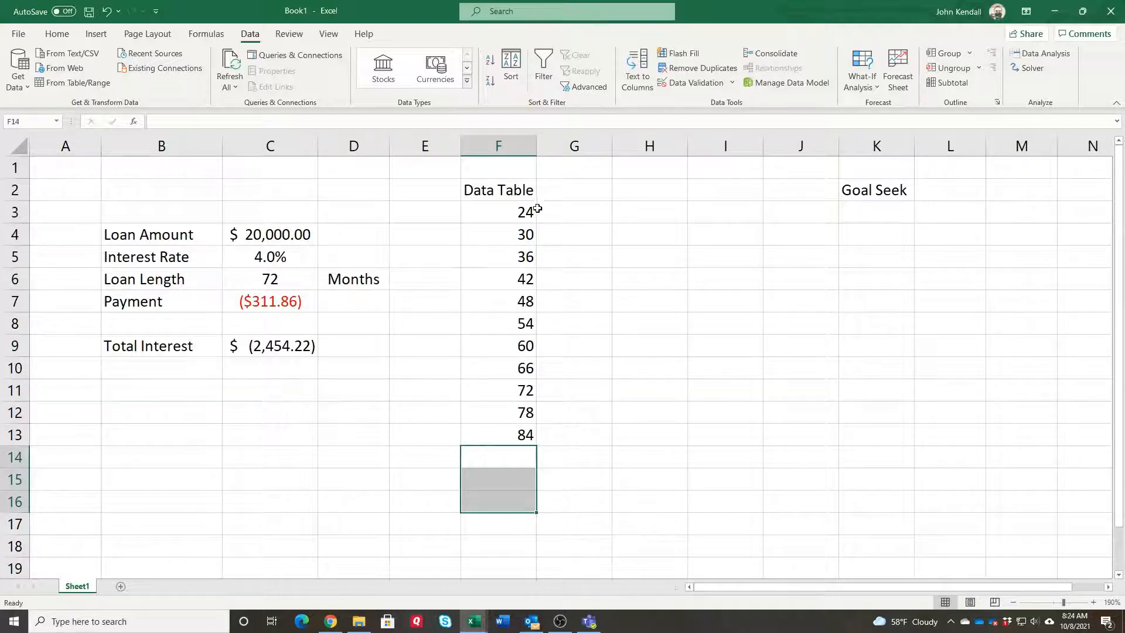
left_click(523, 404)
left_click_drag(508, 212, 520, 434)
left_click(558, 215)
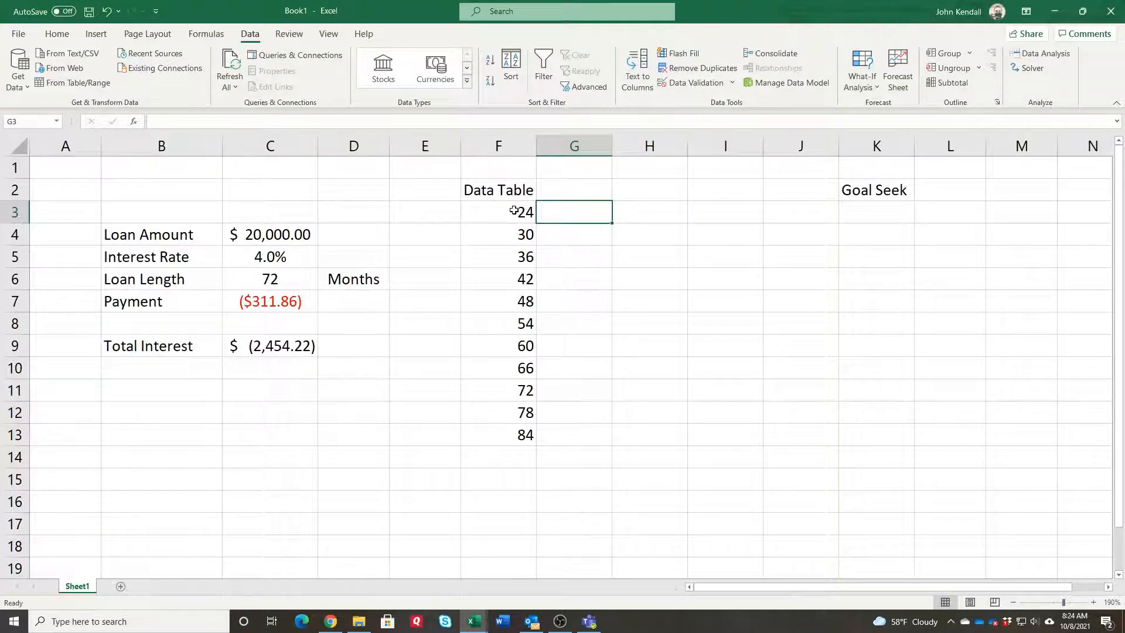
left_click(508, 188)
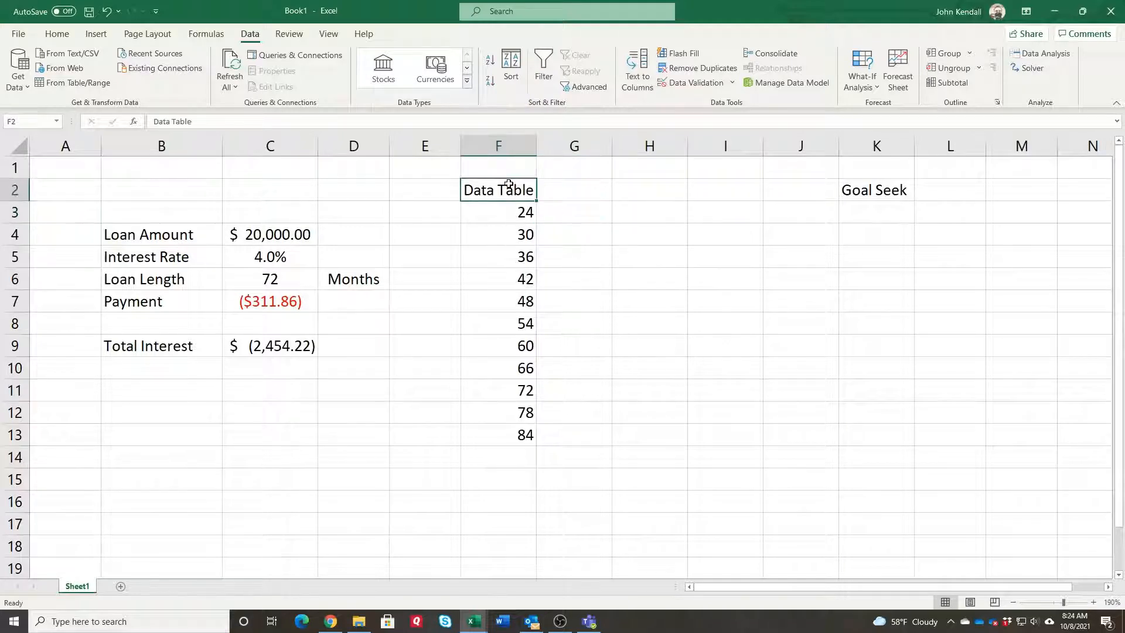
- Link G2, above the empty results column, to the Payment cell with the formula =C7
left_click(557, 191)
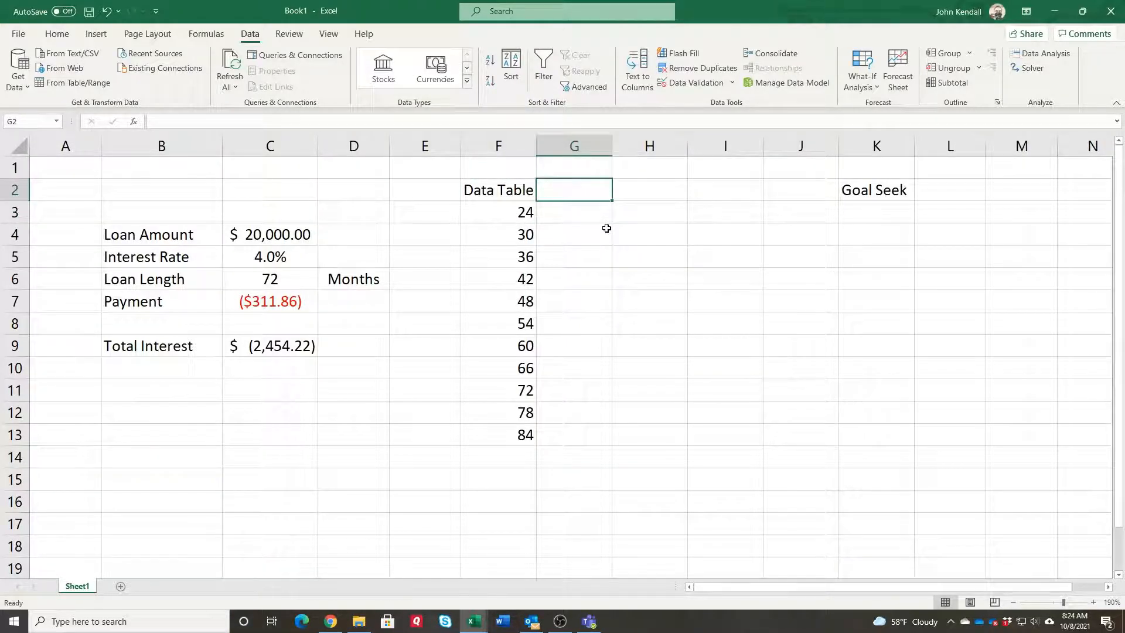
type("=")
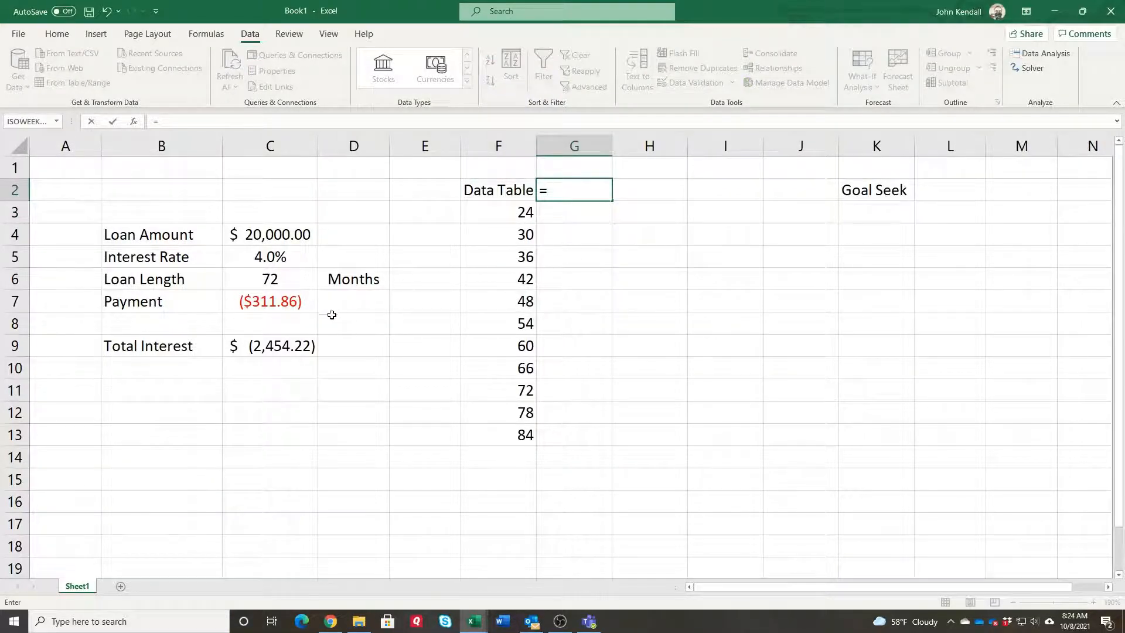
left_click(287, 304)
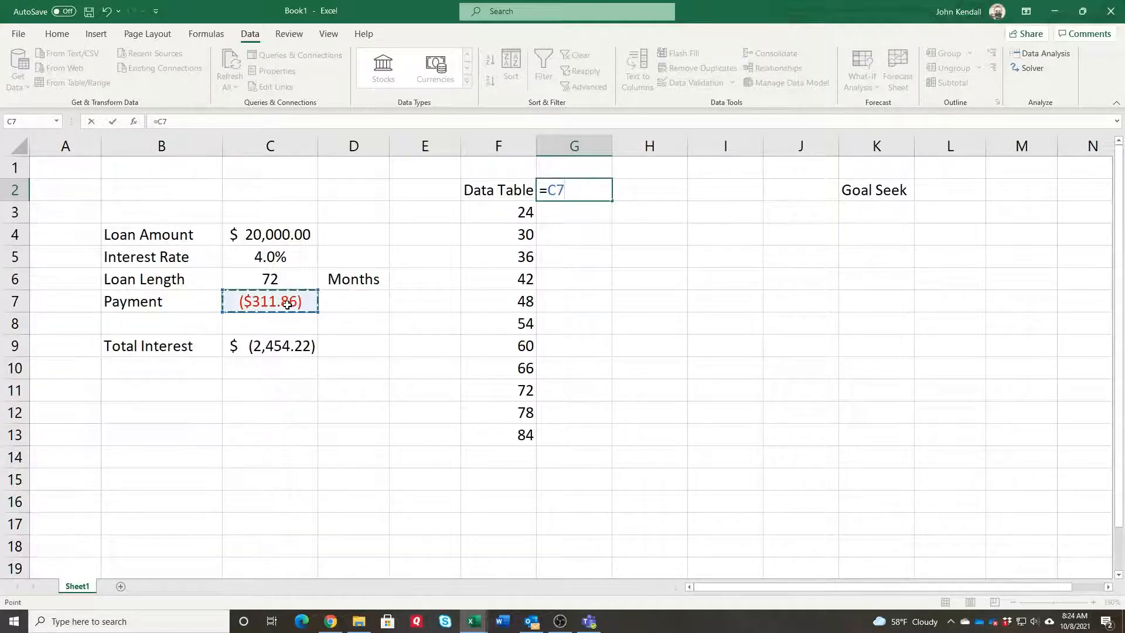
key("Return")
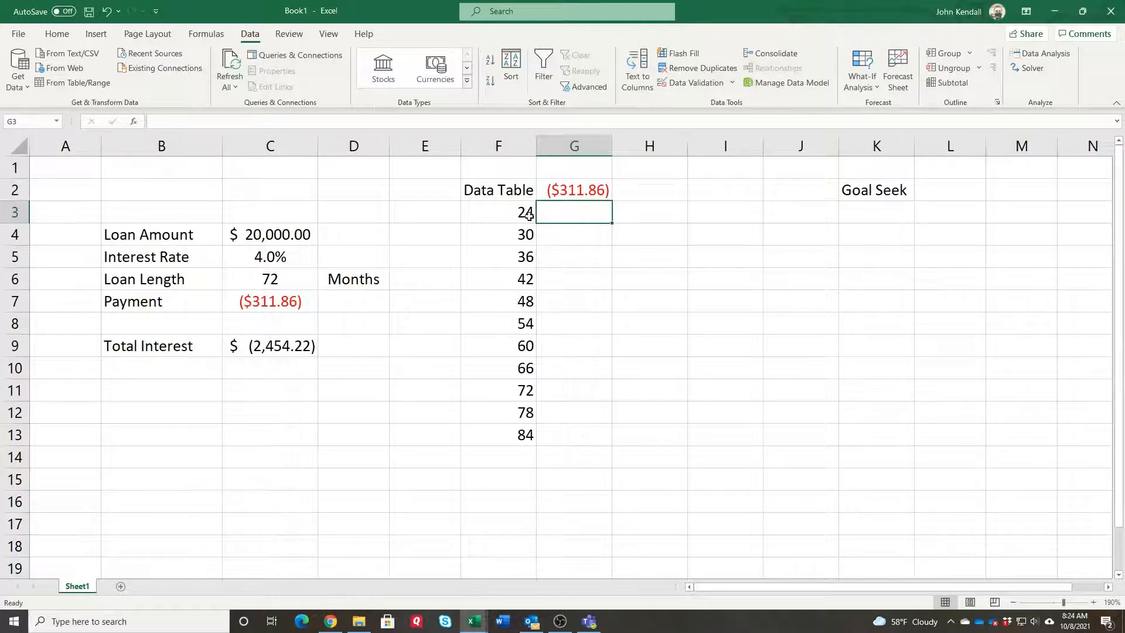
- Set the loan length in C6 to 24 months
left_click_drag(588, 214, 575, 434)
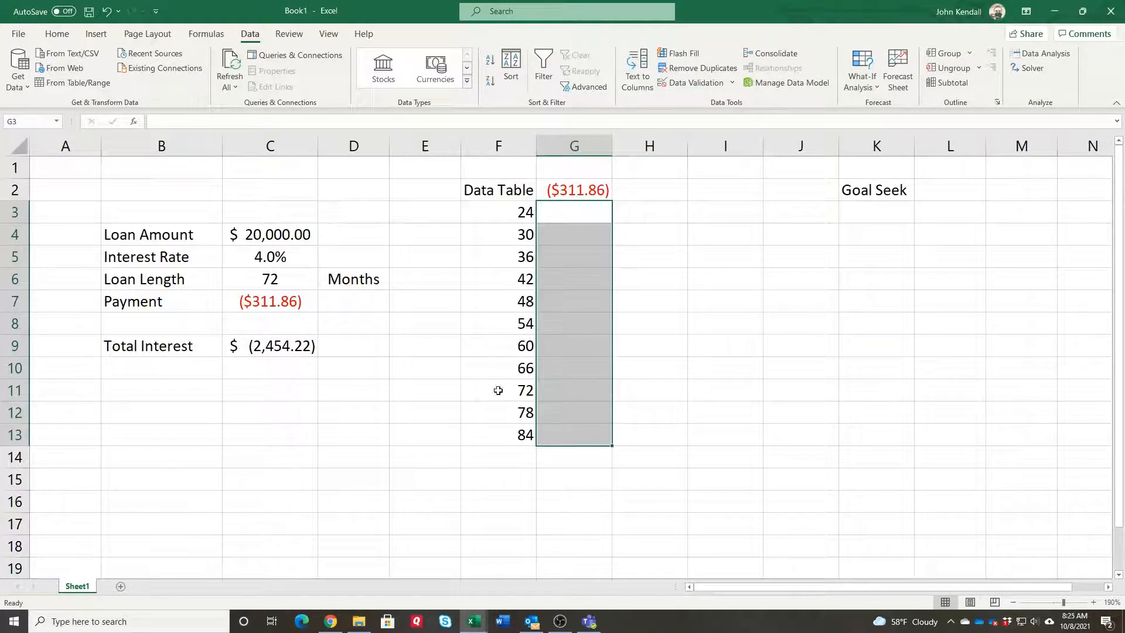
left_click(276, 279)
type("24")
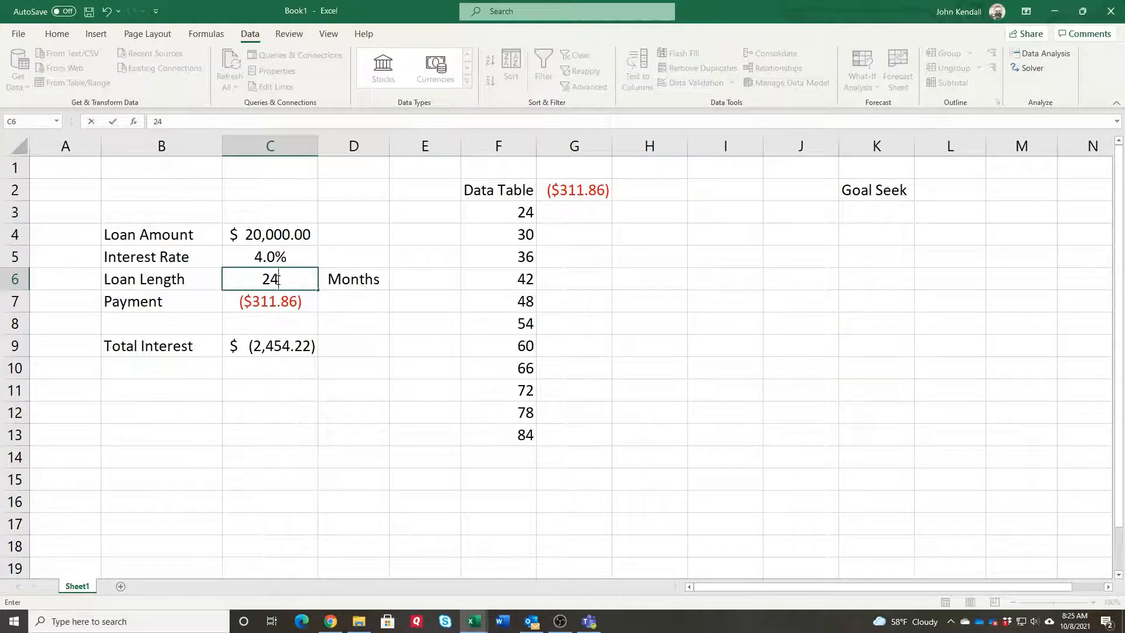
key("Tab")
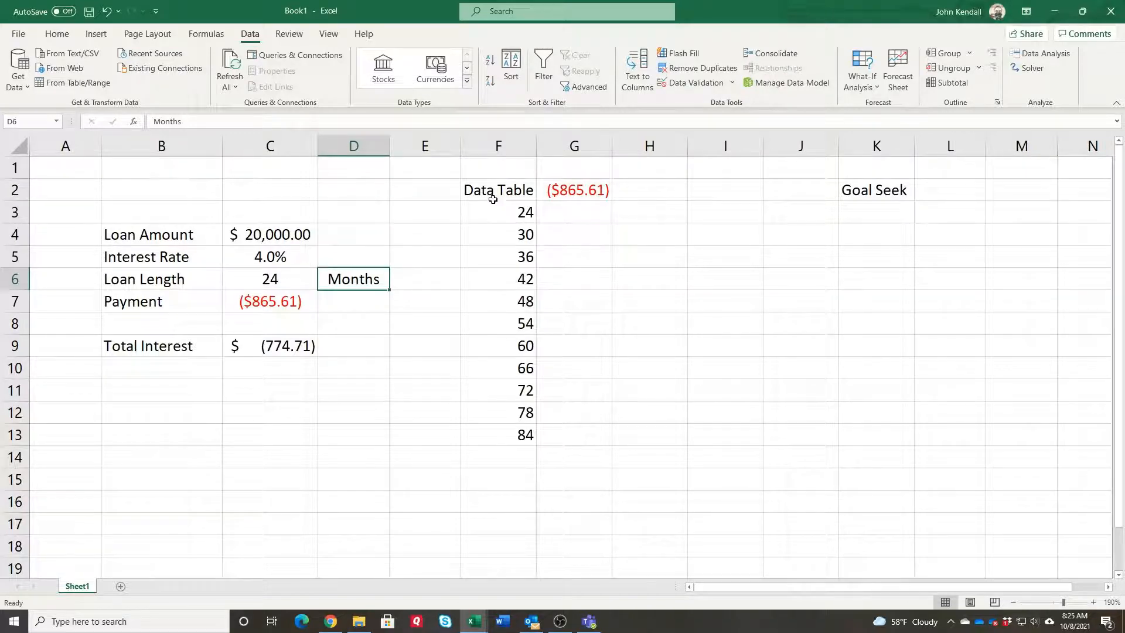
- Create a What-If data table over F2:G13 using the loan length cell $C$6 as the column input cell
left_click_drag(495, 192, 575, 437)
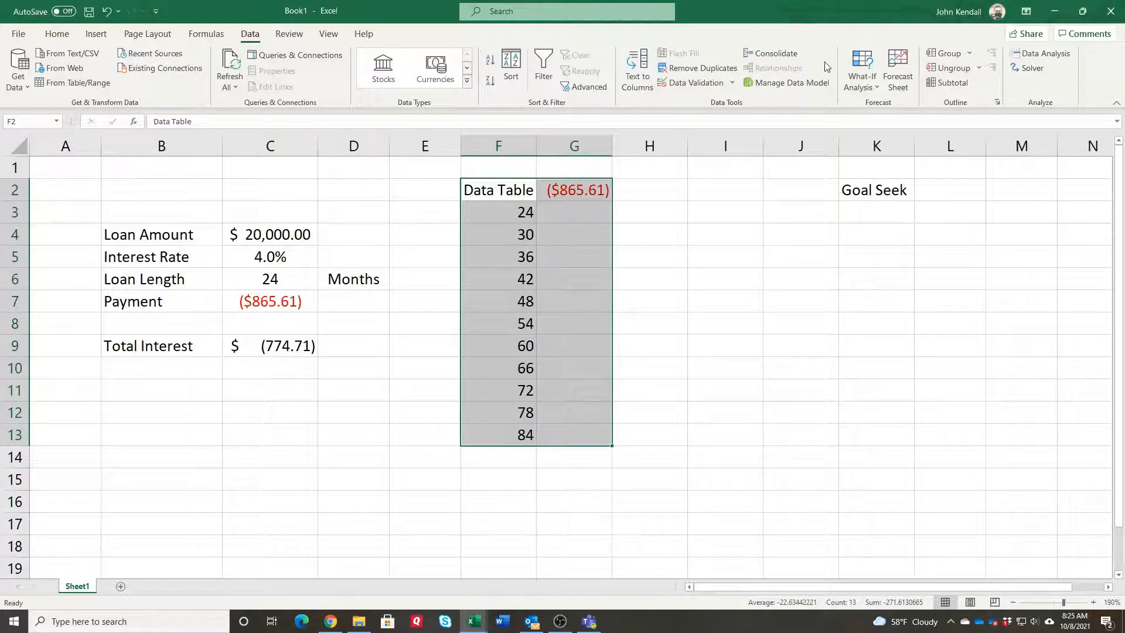
left_click(877, 88)
left_click(885, 141)
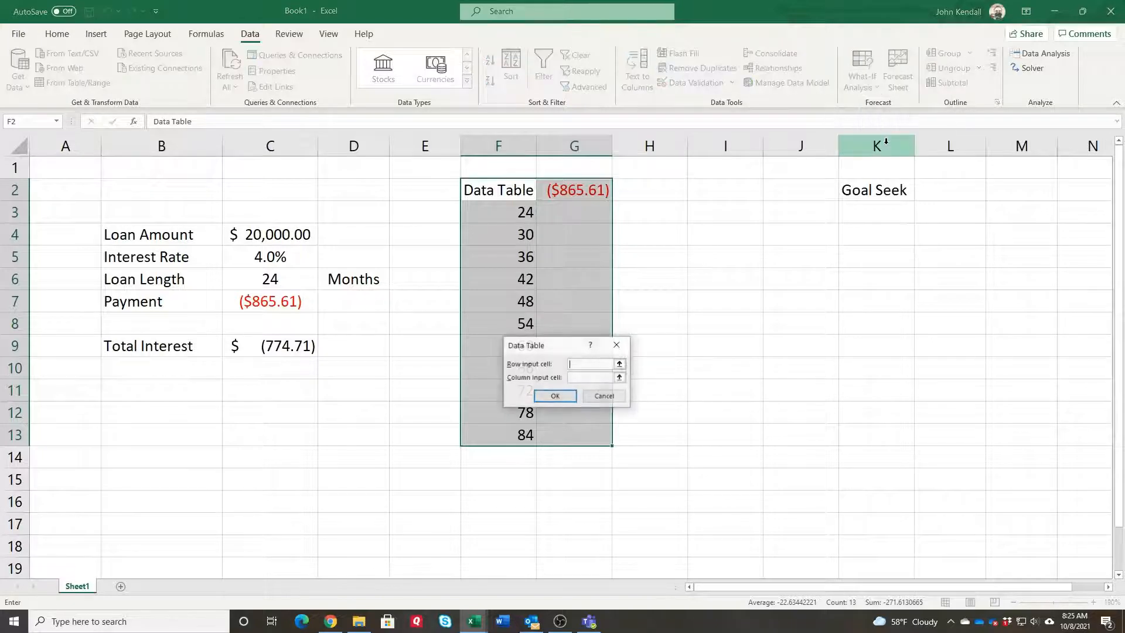
left_click_drag(569, 348, 746, 260)
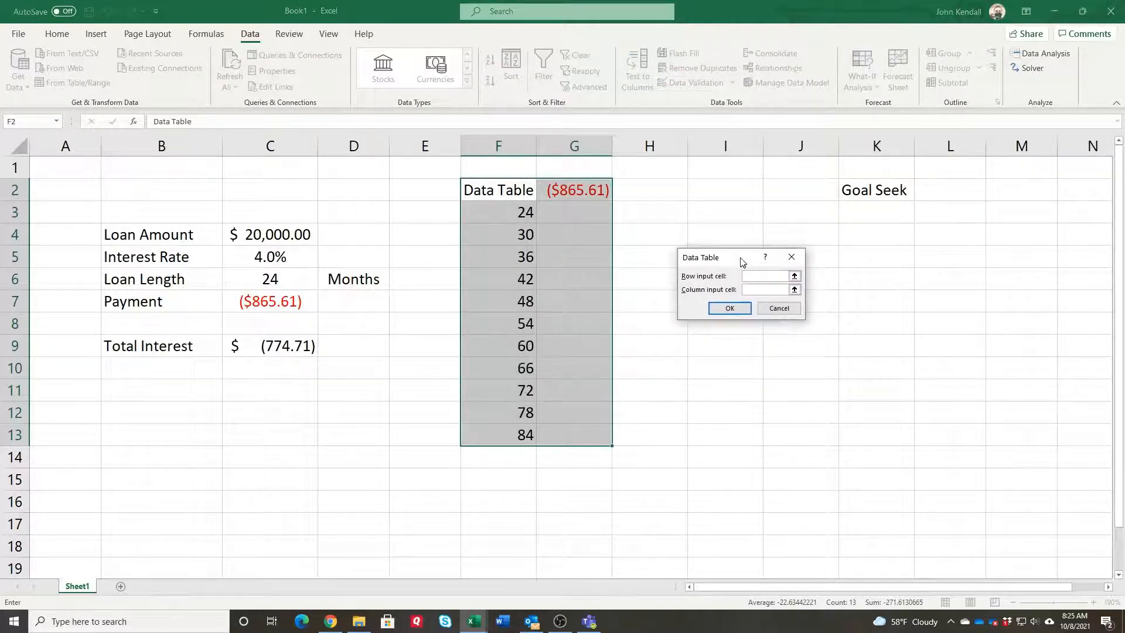
left_click(756, 290)
left_click(285, 280)
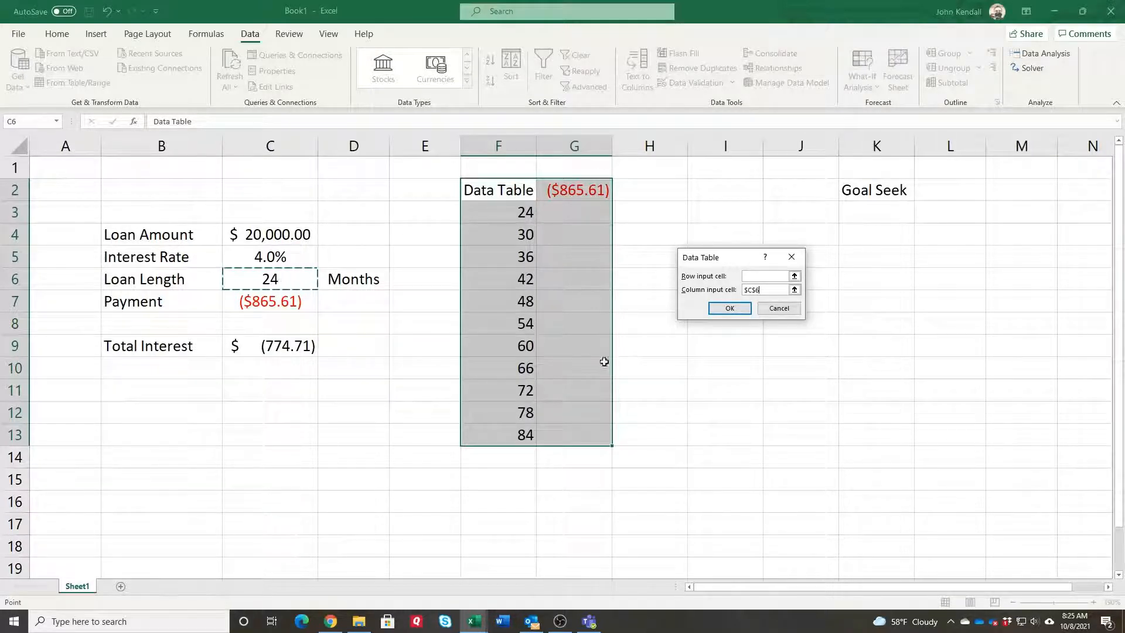
left_click(736, 309)
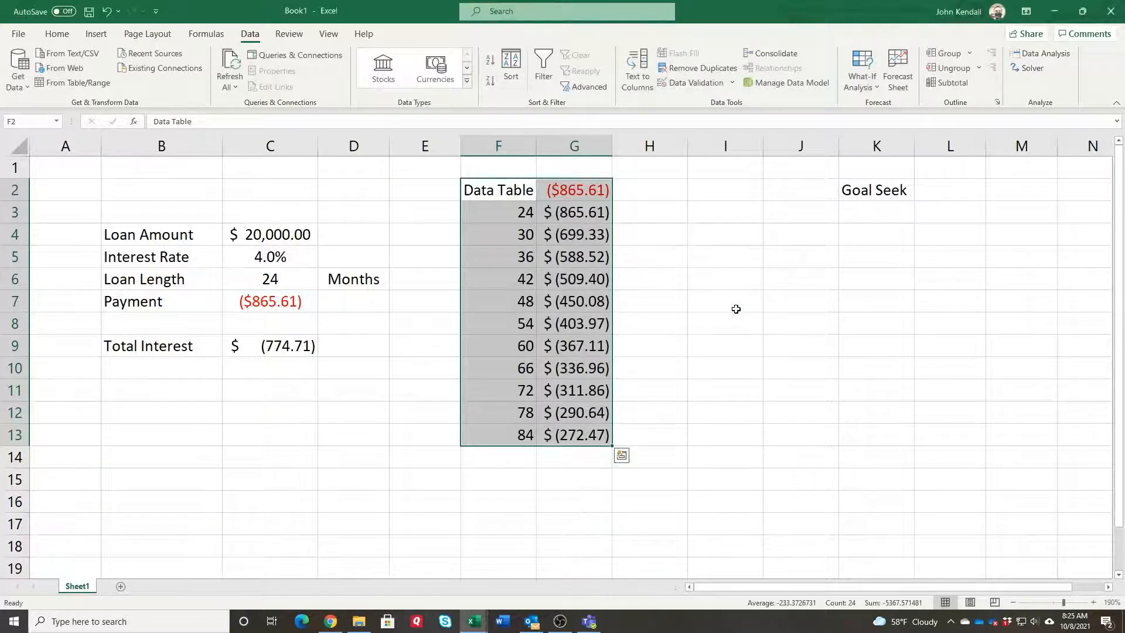
- Change the loan length in C6 to 60 months to compare the payment with the data table's 60-month row
left_click(603, 212)
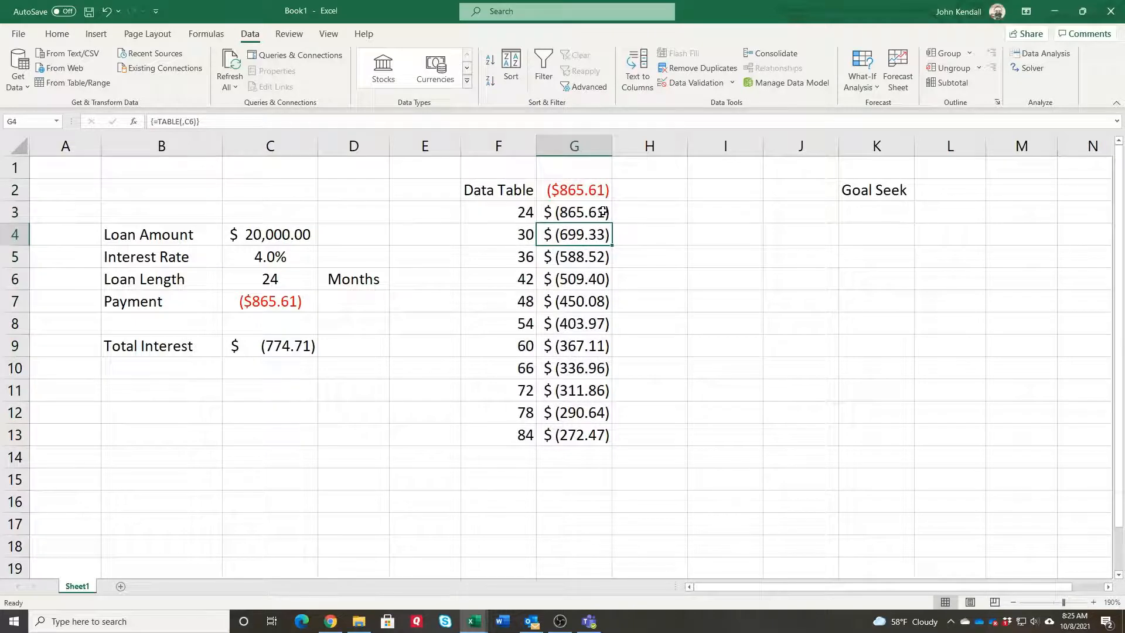
left_click(572, 352)
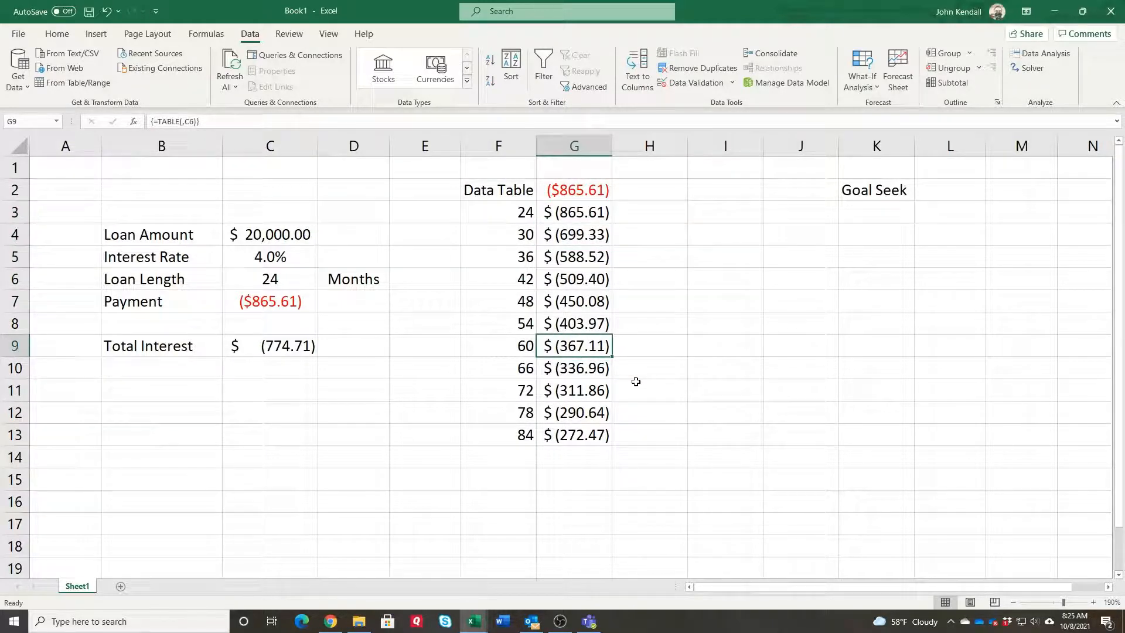
left_click(273, 281)
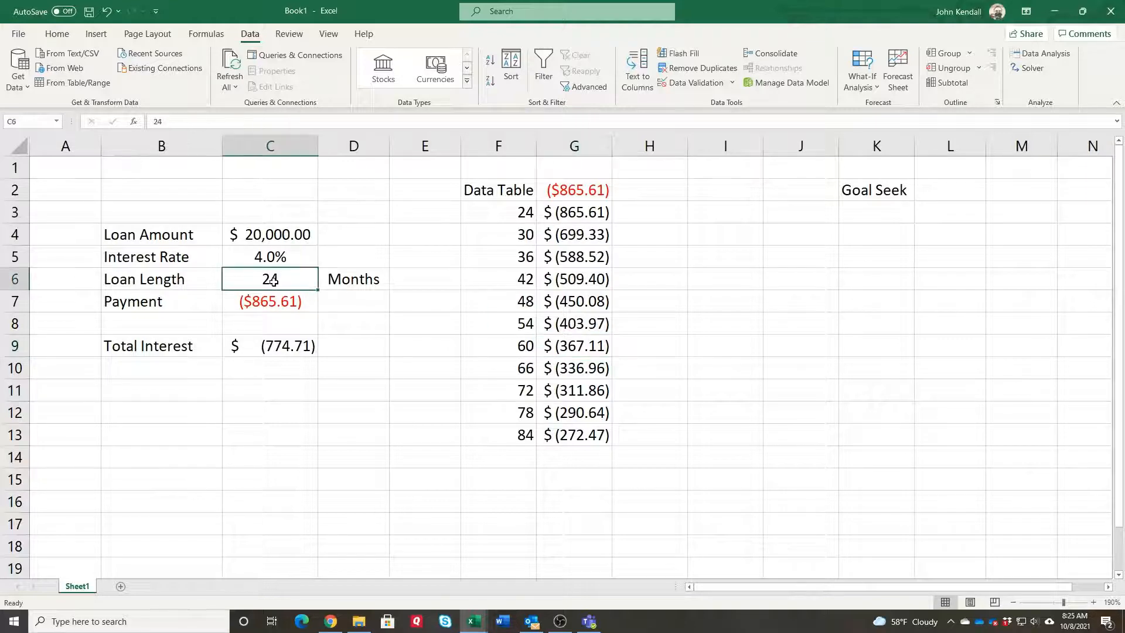
double_click(273, 280)
key("BackSpace")
key("BackSpace")
type("60")
key("Return")
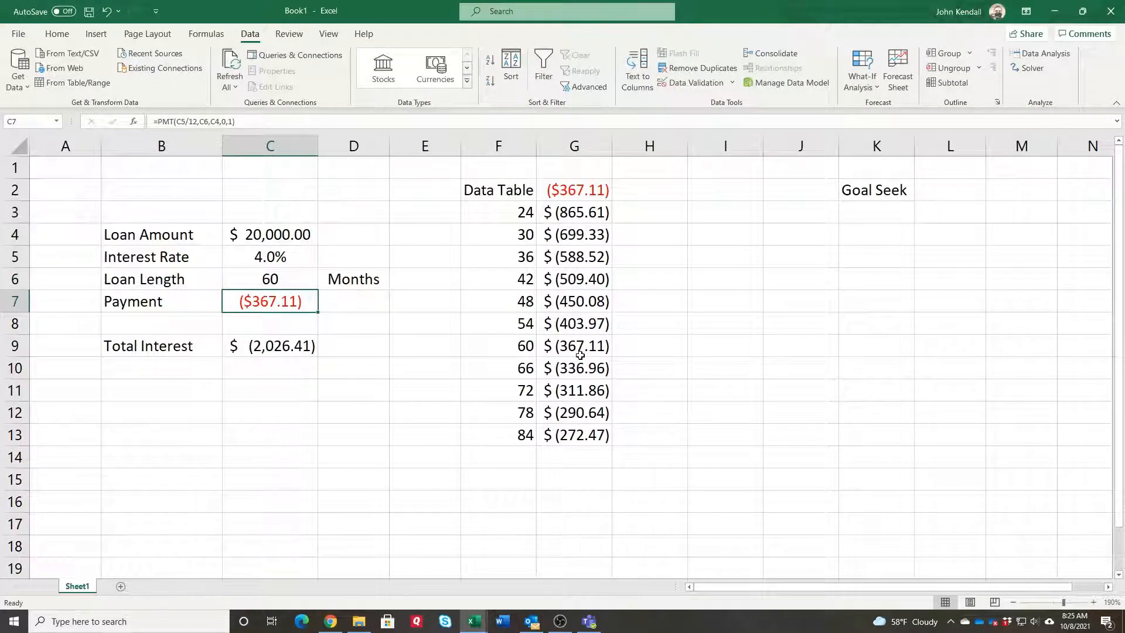
- Inspect the data table's payments for 48, 84 and 24 months and the linked formula in G2
left_click(578, 306)
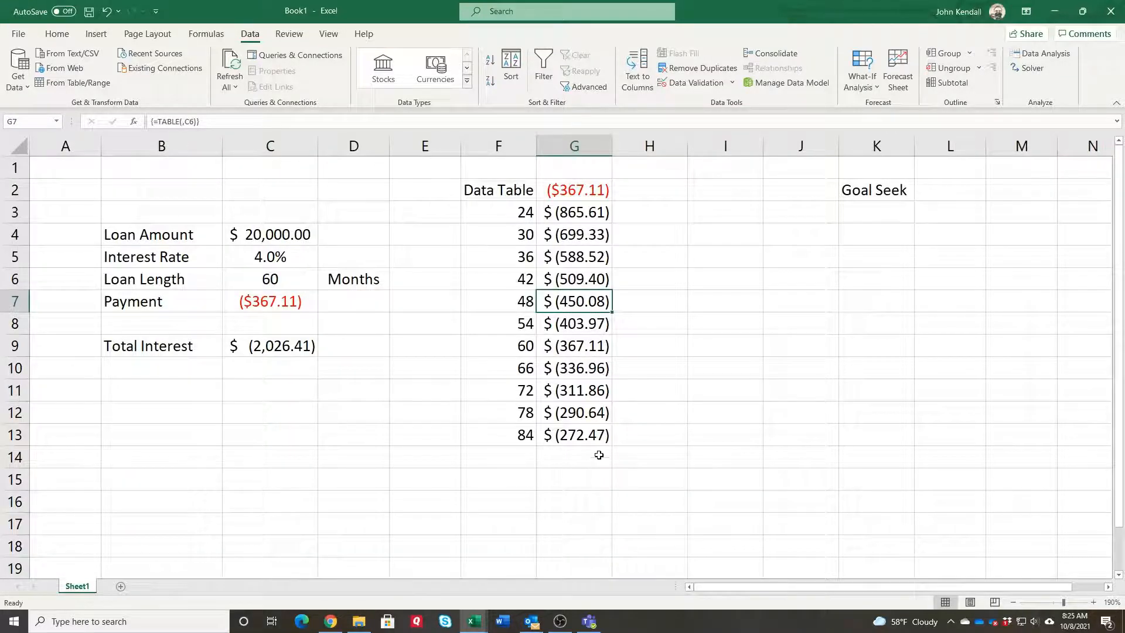
left_click(576, 433)
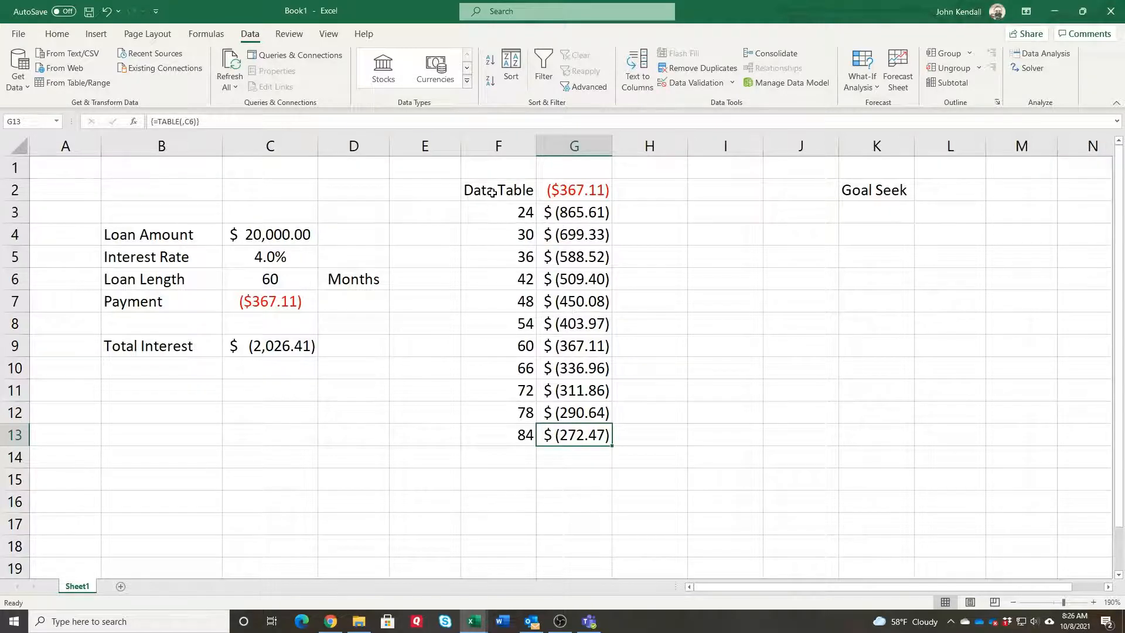
left_click(571, 210)
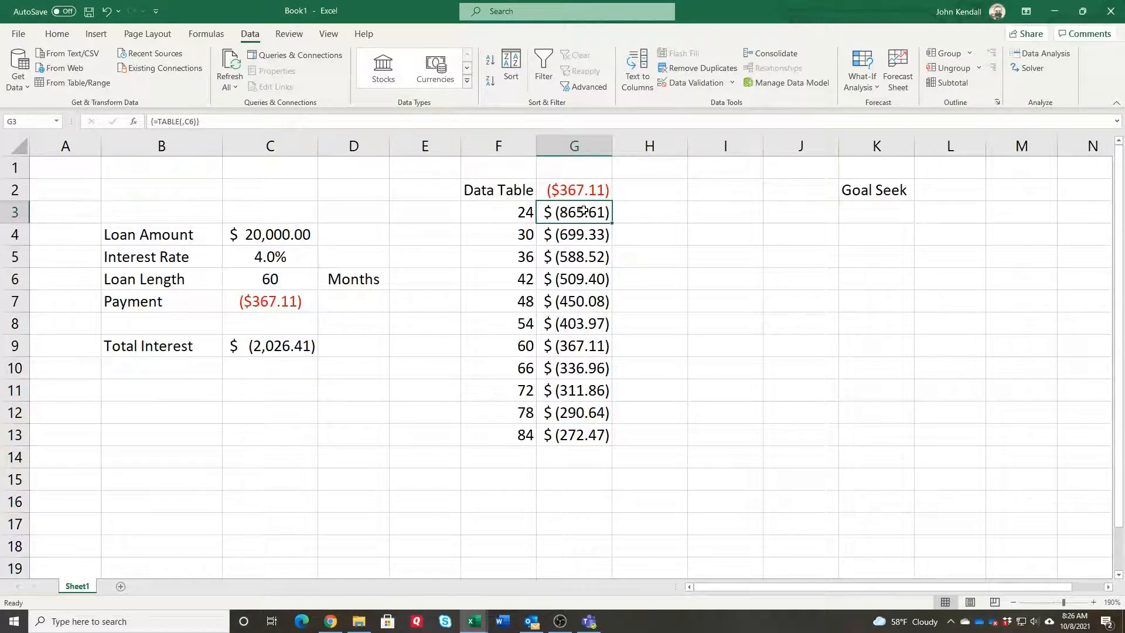
left_click(581, 192)
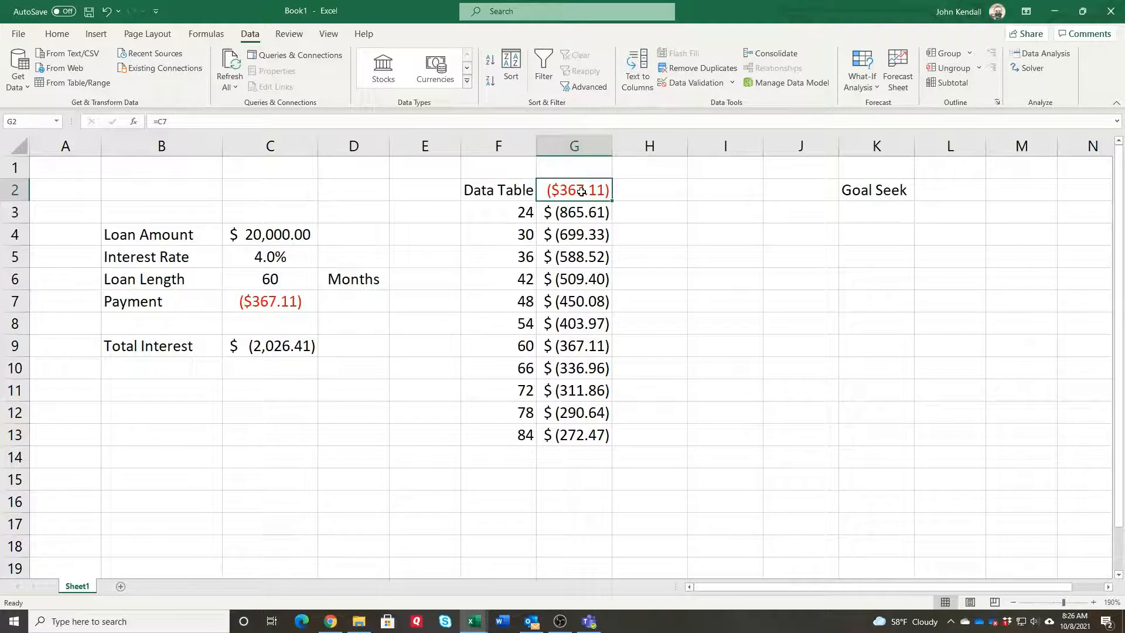
- Link G2 to the total interest cell C9 and autofit column G so the data table's interest values fit
type("=")
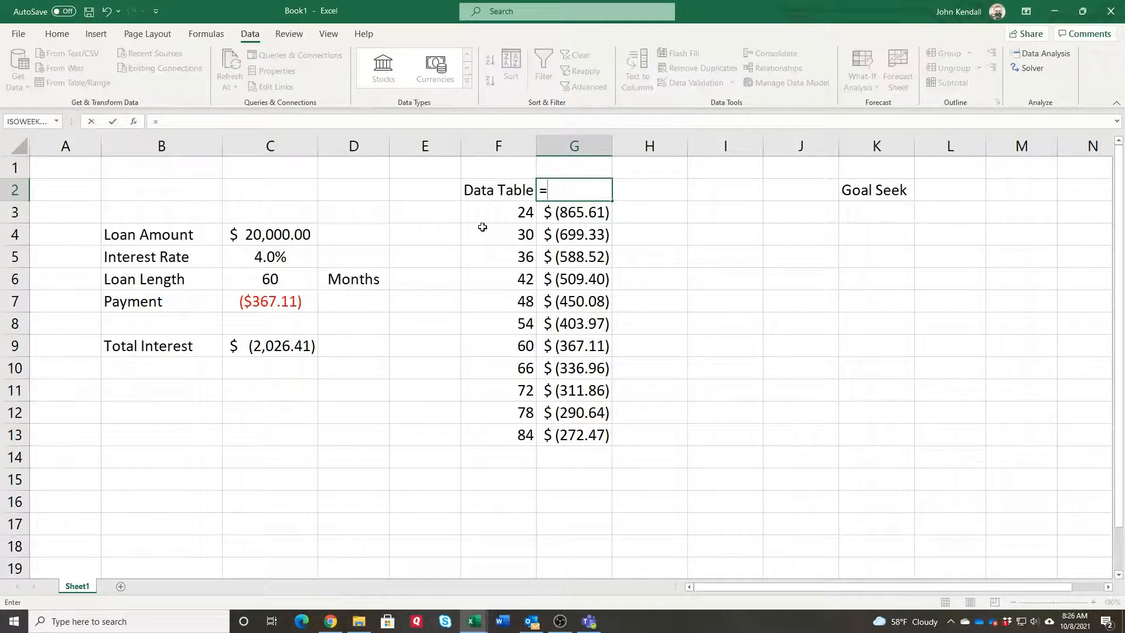
left_click(267, 348)
key("Return")
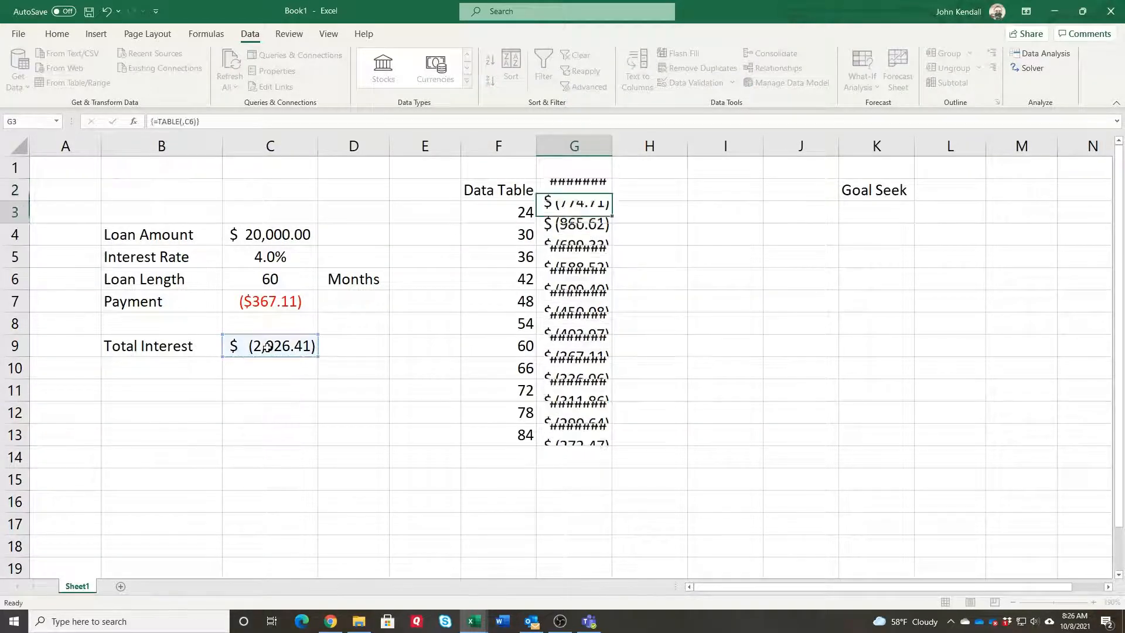
double_click(613, 145)
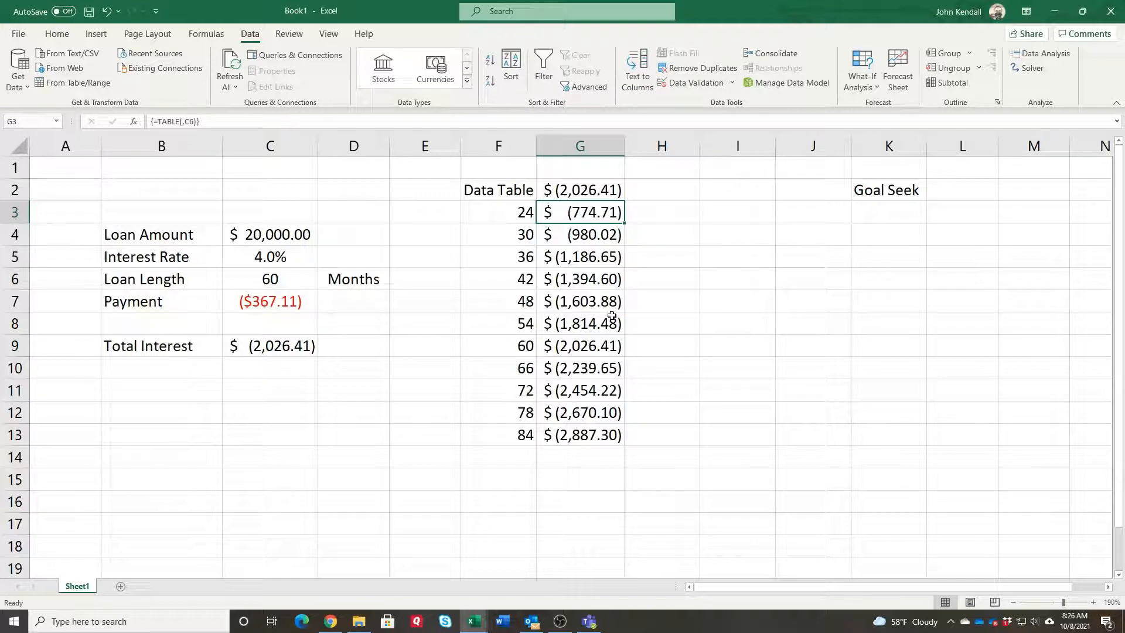
- Set the loan length in C6 to 84 months to compare total interest with the data table's 84-month row
left_click(585, 436)
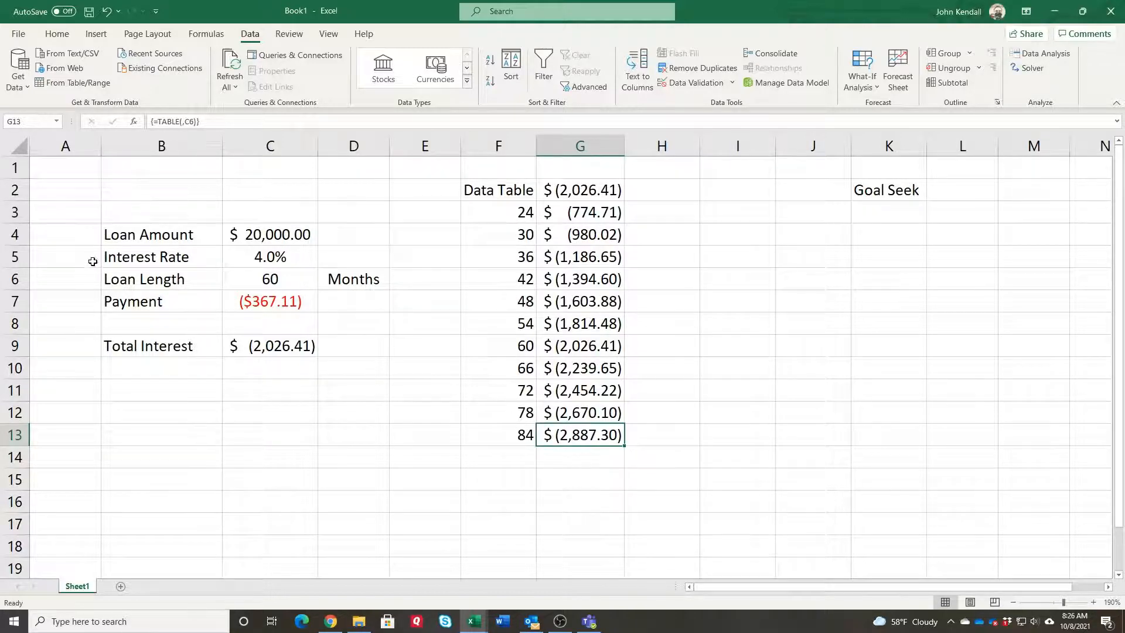
left_click(264, 280)
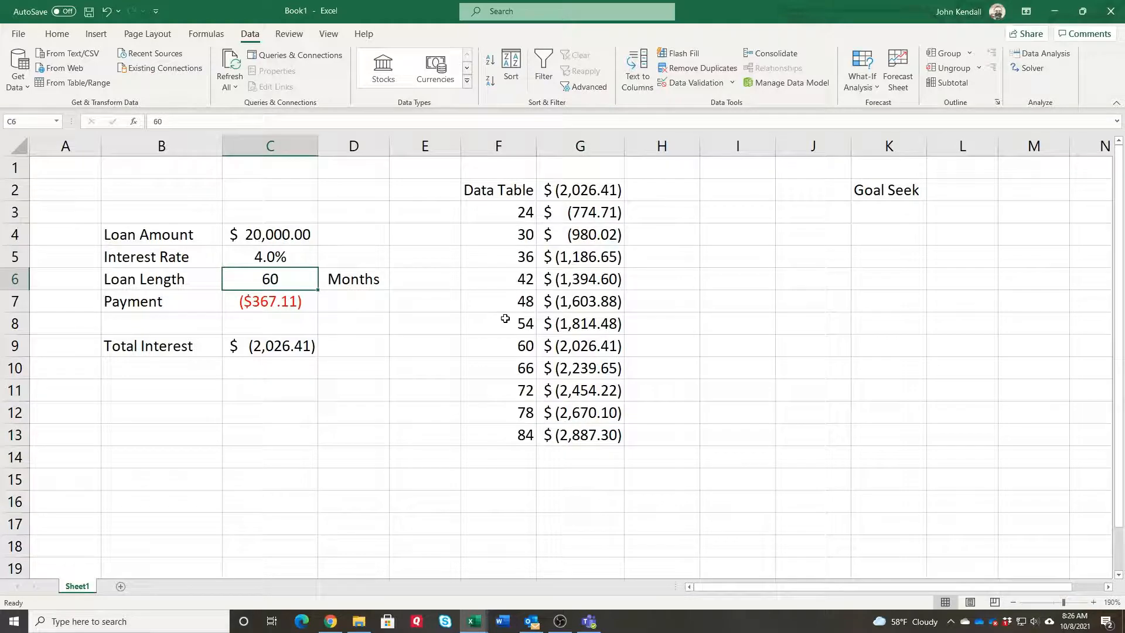
type("84")
key("Return")
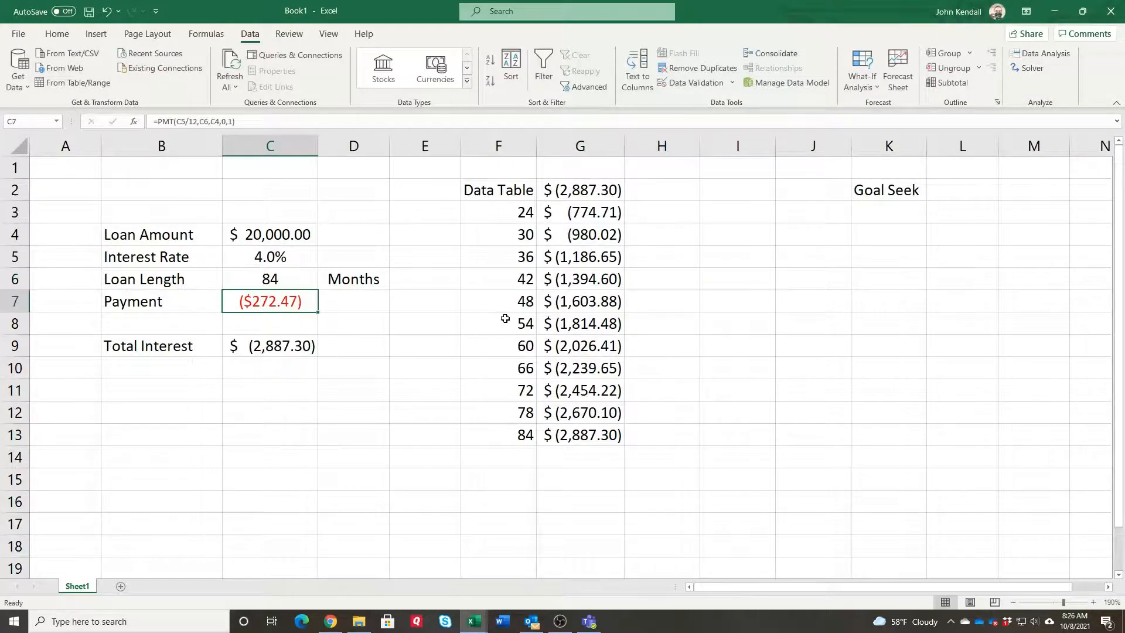
- Set the interest rate in C5 to 5%
key("Up")
key("Up")
type("5")
key("Return")
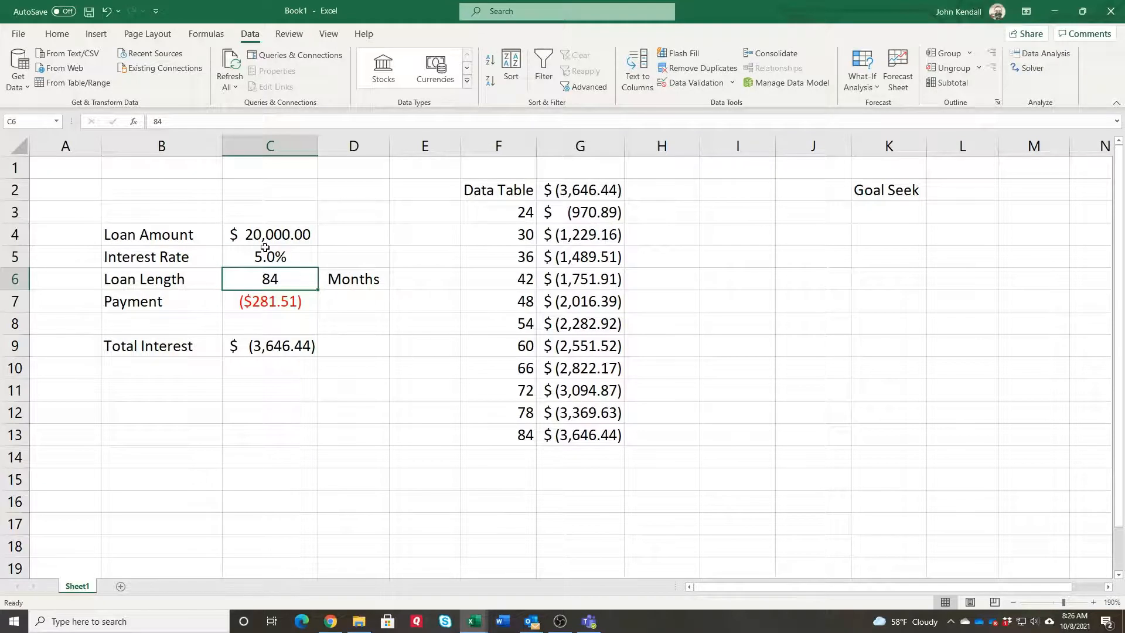
left_click(297, 252)
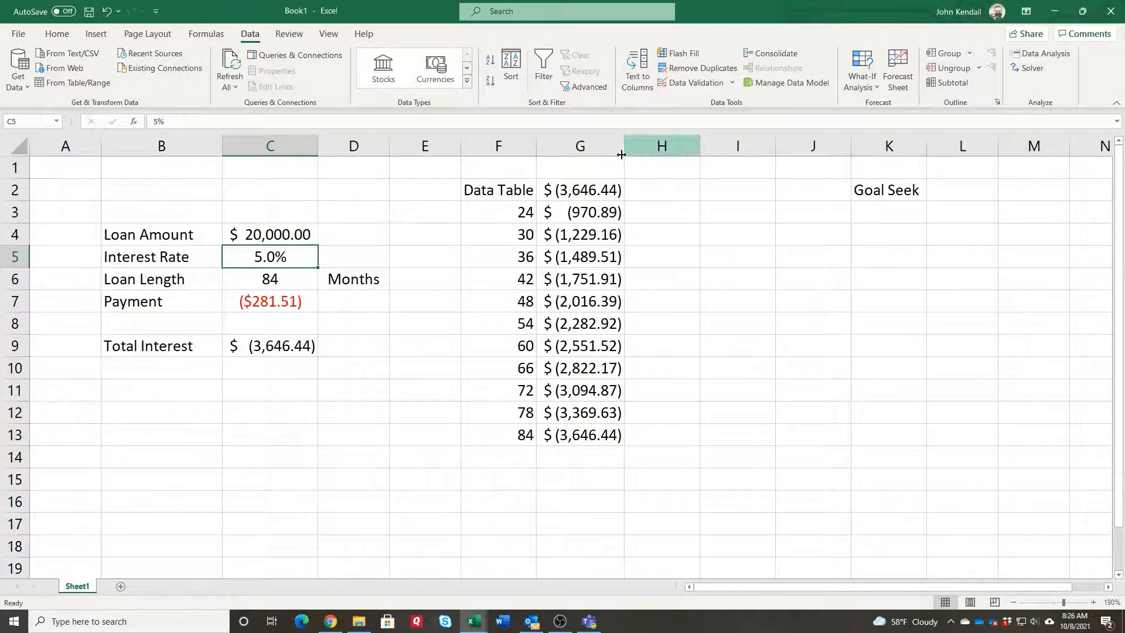
- Narrow the empty columns H and I between the data table and the Goal Seek label
left_click_drag(757, 143, 652, 174)
left_click(675, 273)
left_click(761, 229)
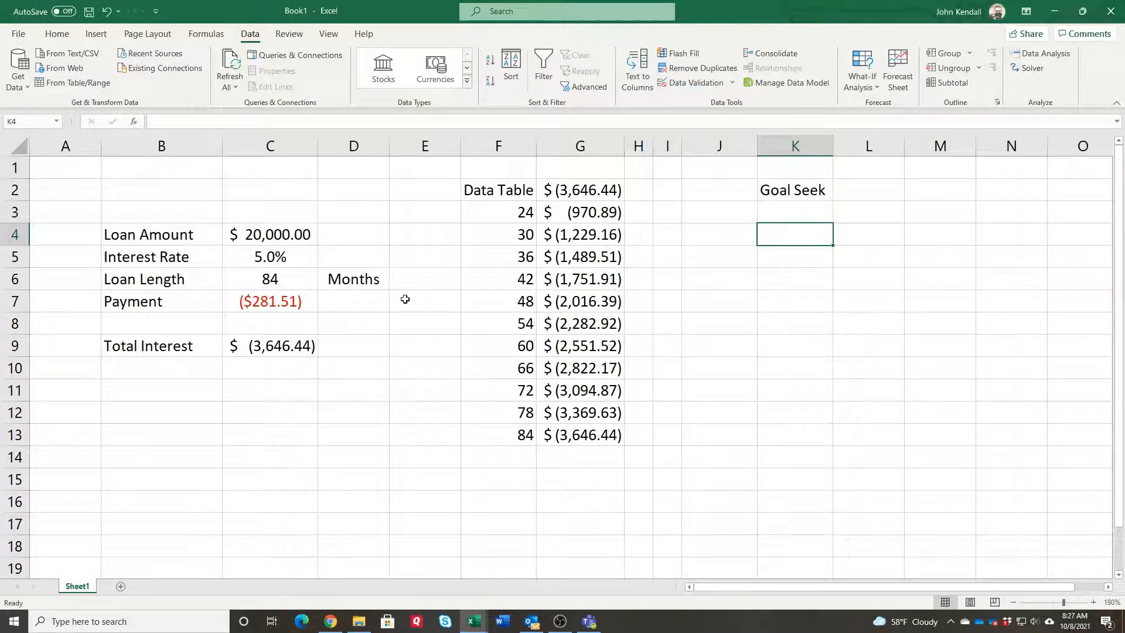
- Set the loan length in C6 to 60 months
left_click(290, 272)
type("60")
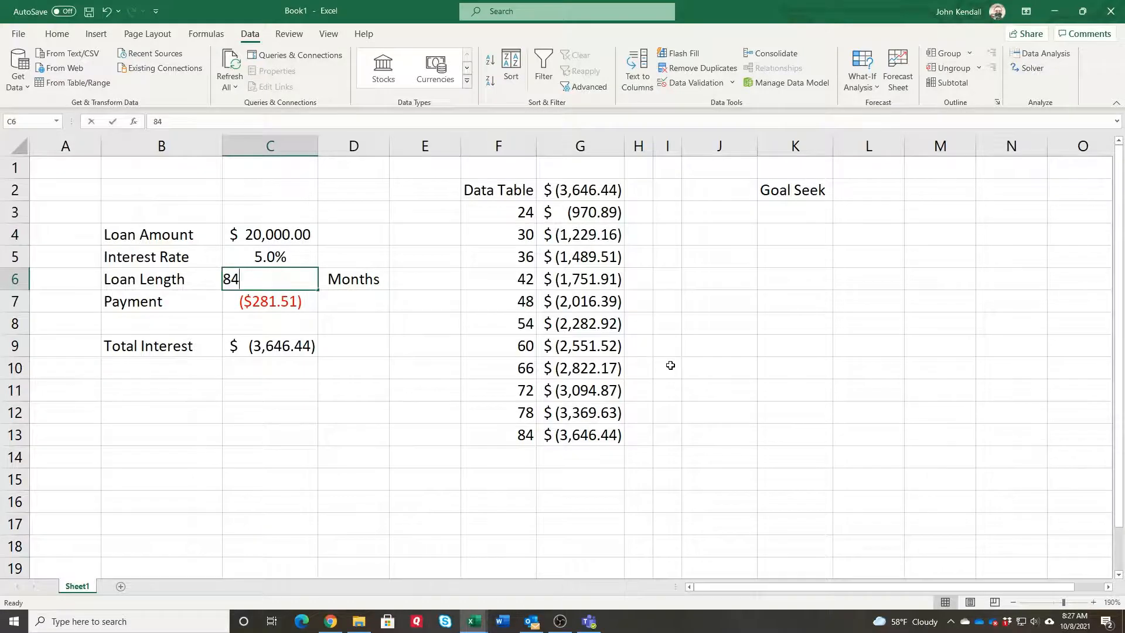
key("Return")
key("Up")
key("Up")
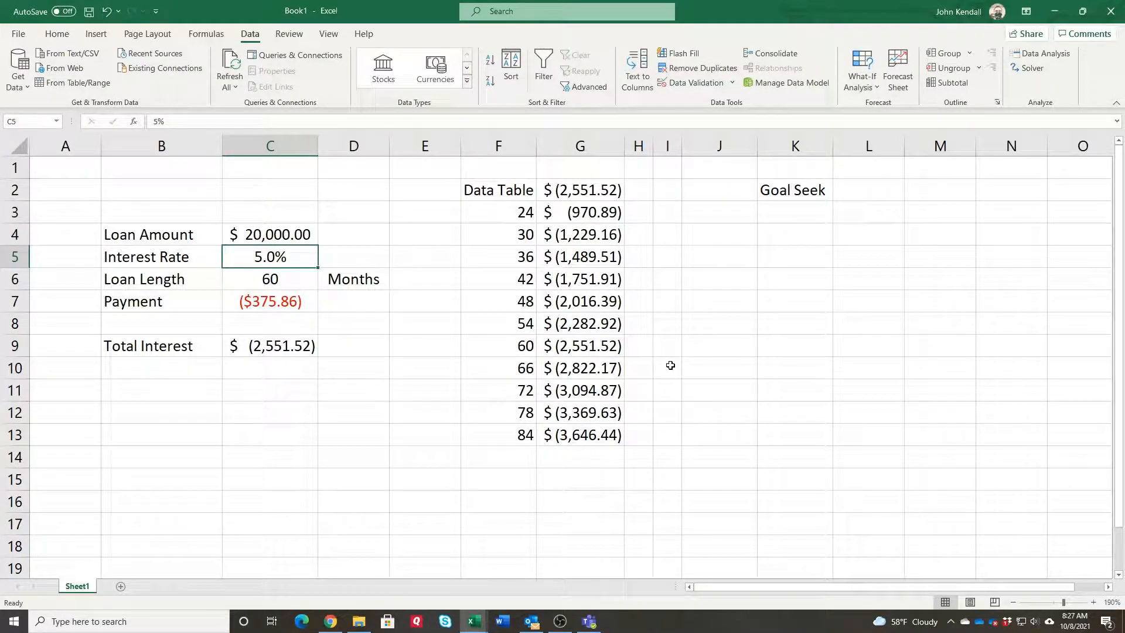
- Run Goal Seek to set the payment cell C7 to -400 by changing the loan amount in C4, and accept the solution
key("Down")
key("Down")
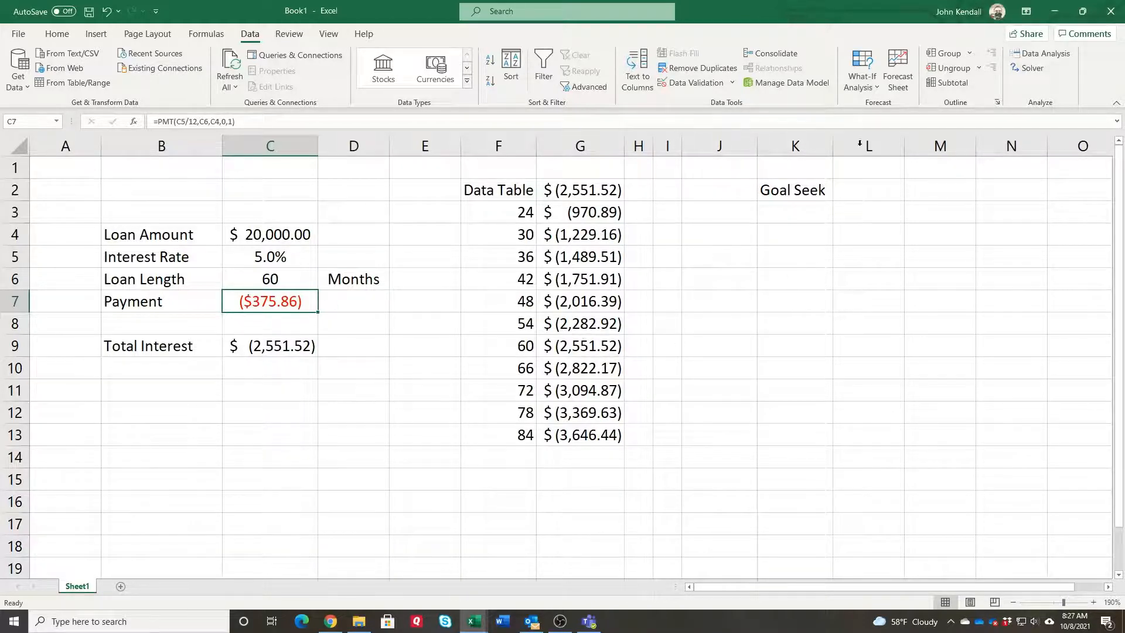
left_click(861, 81)
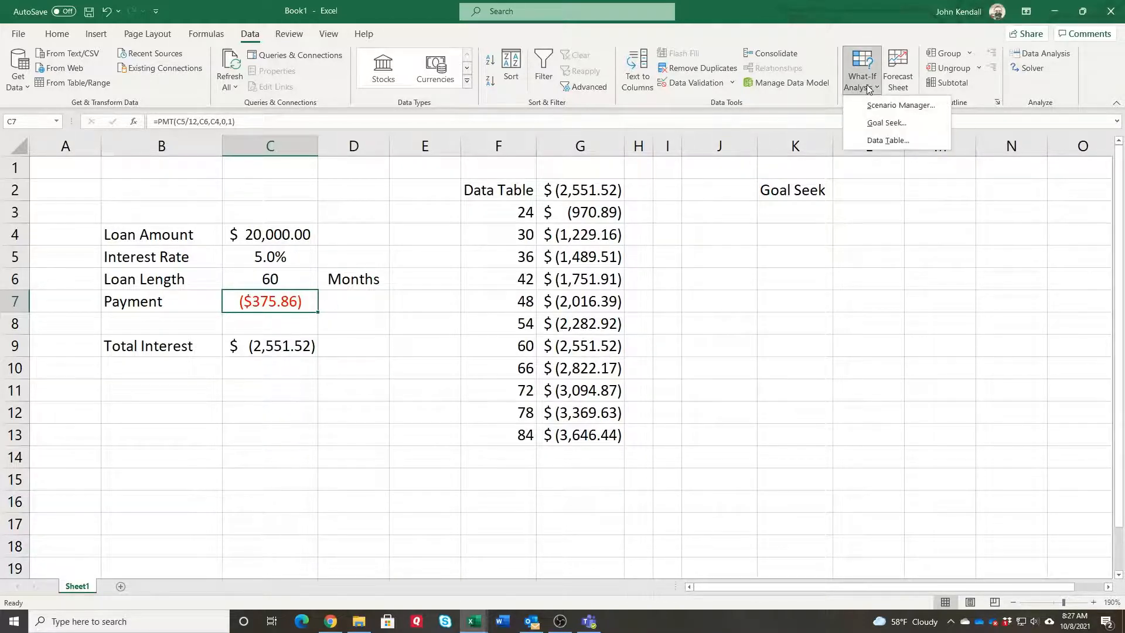
left_click(885, 123)
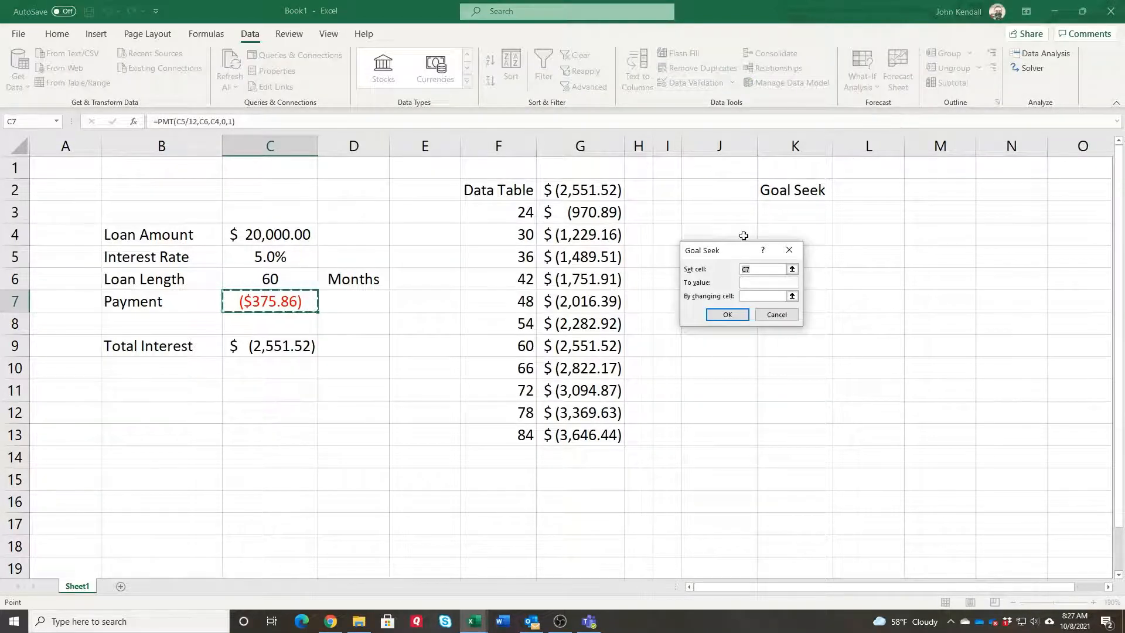
left_click_drag(741, 259, 419, 335)
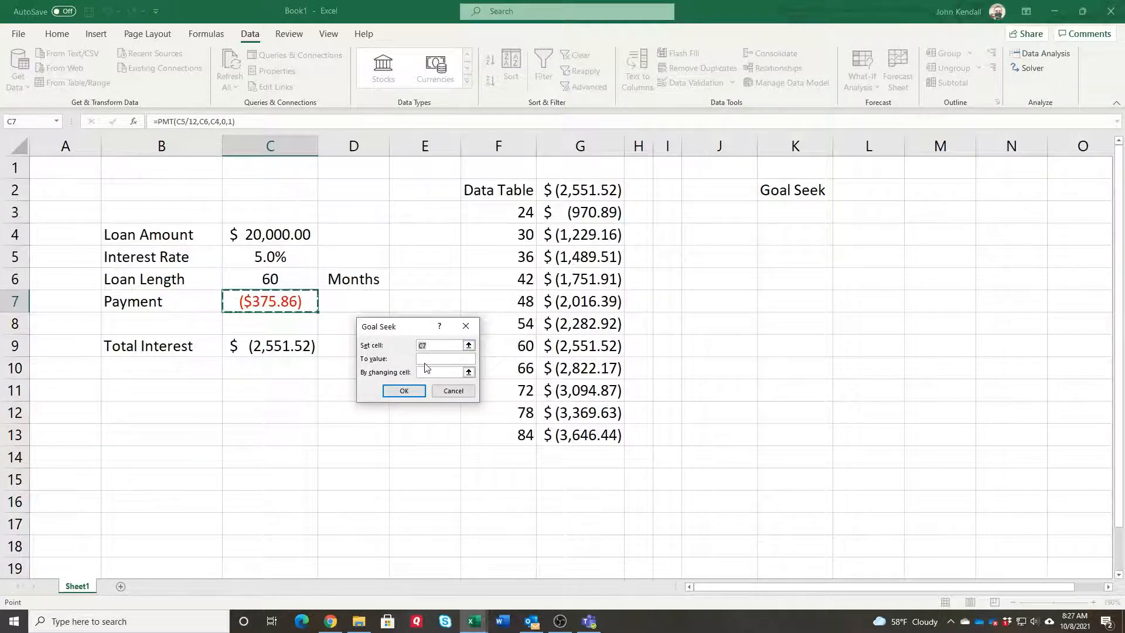
left_click(268, 303)
left_click(425, 361)
left_click(441, 371)
left_click(252, 238)
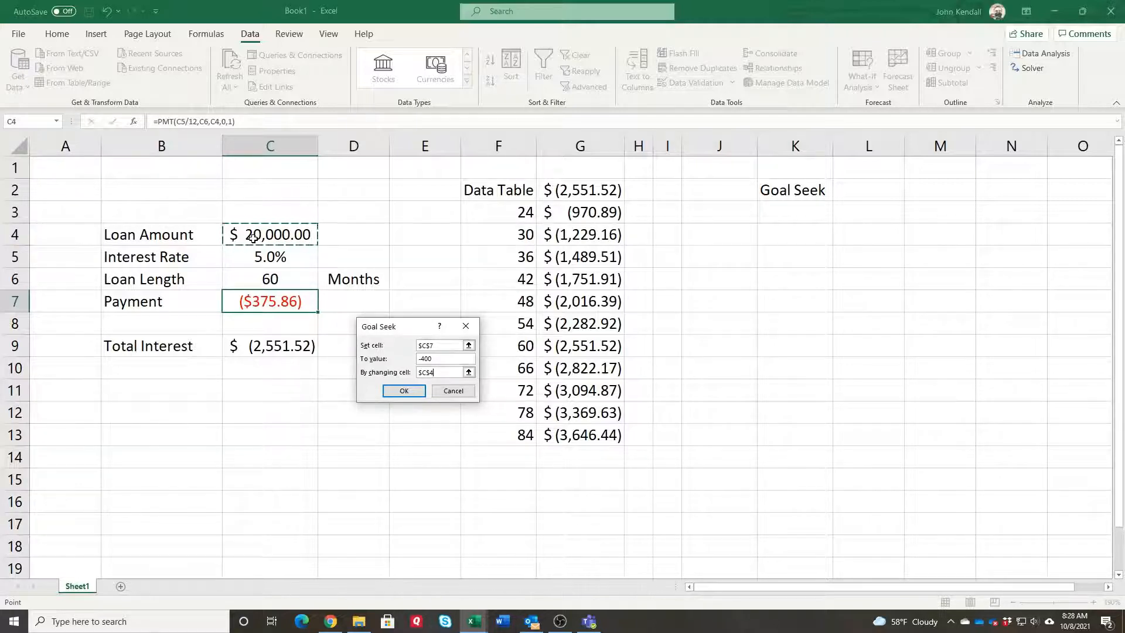
left_click(397, 393)
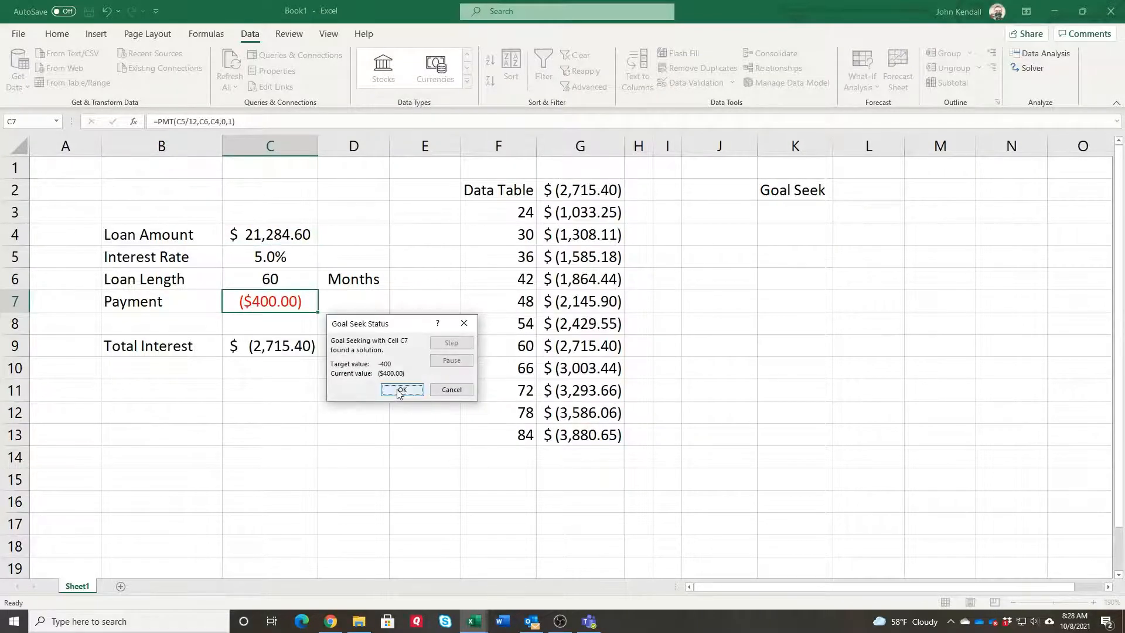
left_click(402, 391)
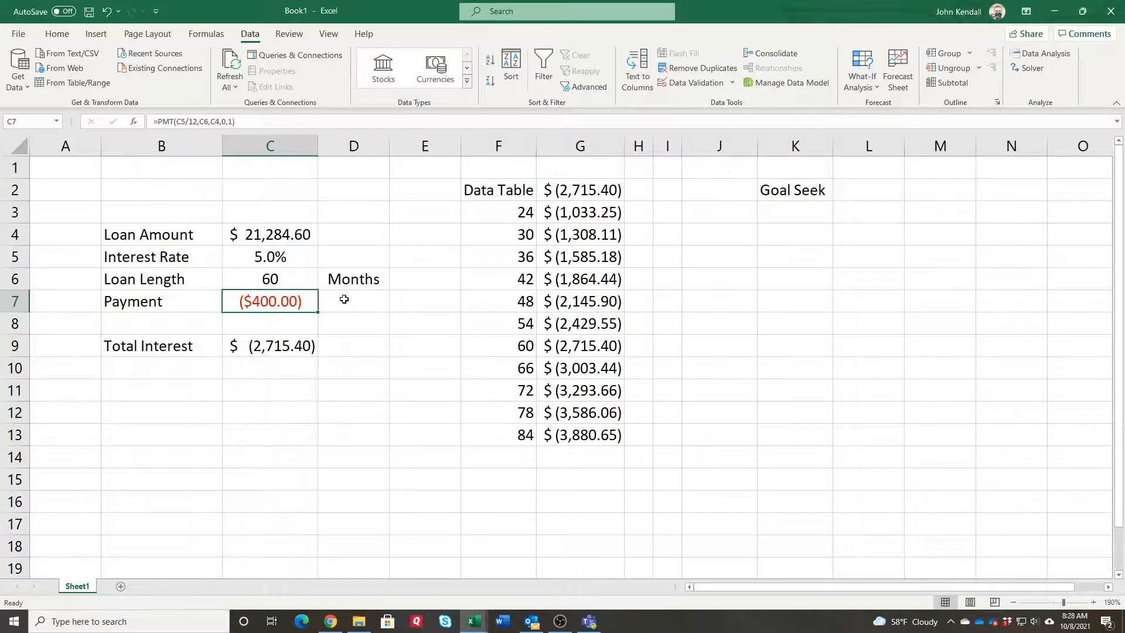
- Reset the loan amount in C4 to 20000
left_click(277, 232)
type("20000")
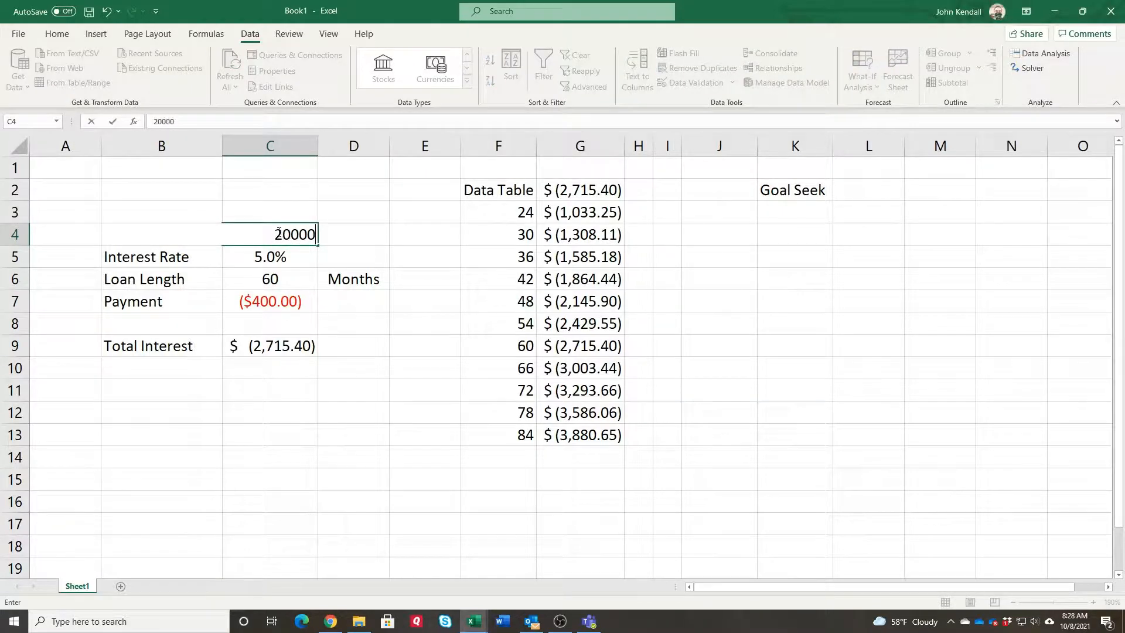
key("Return")
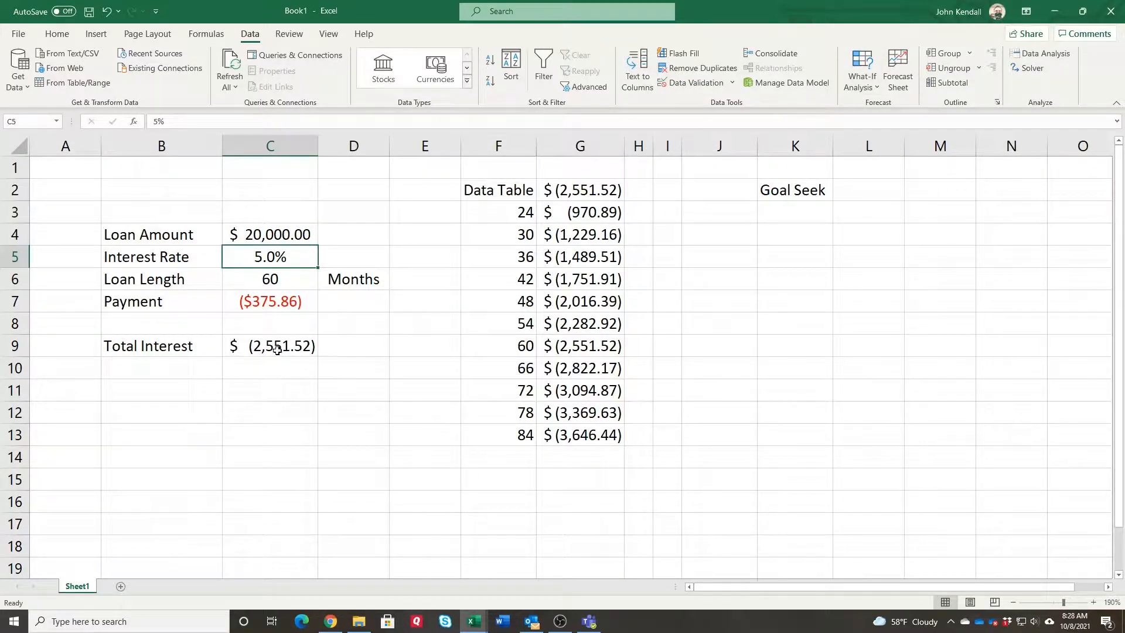
- Run Goal Seek to set the total interest cell C9 to -2000 by changing the loan length in C6, and accept the solution
left_click(862, 82)
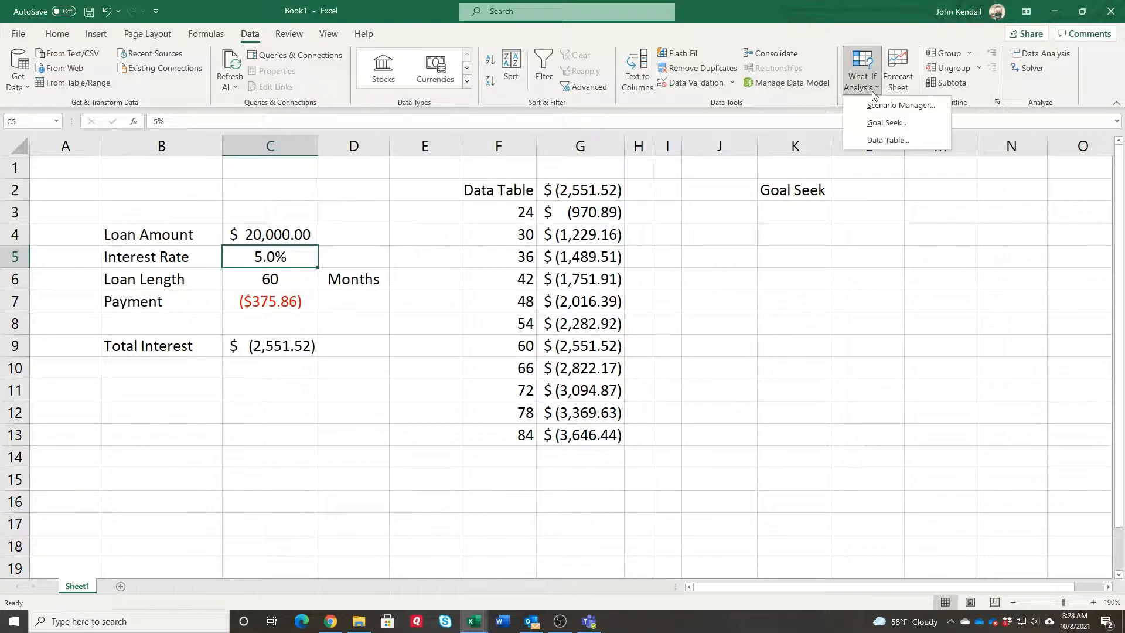
left_click(881, 124)
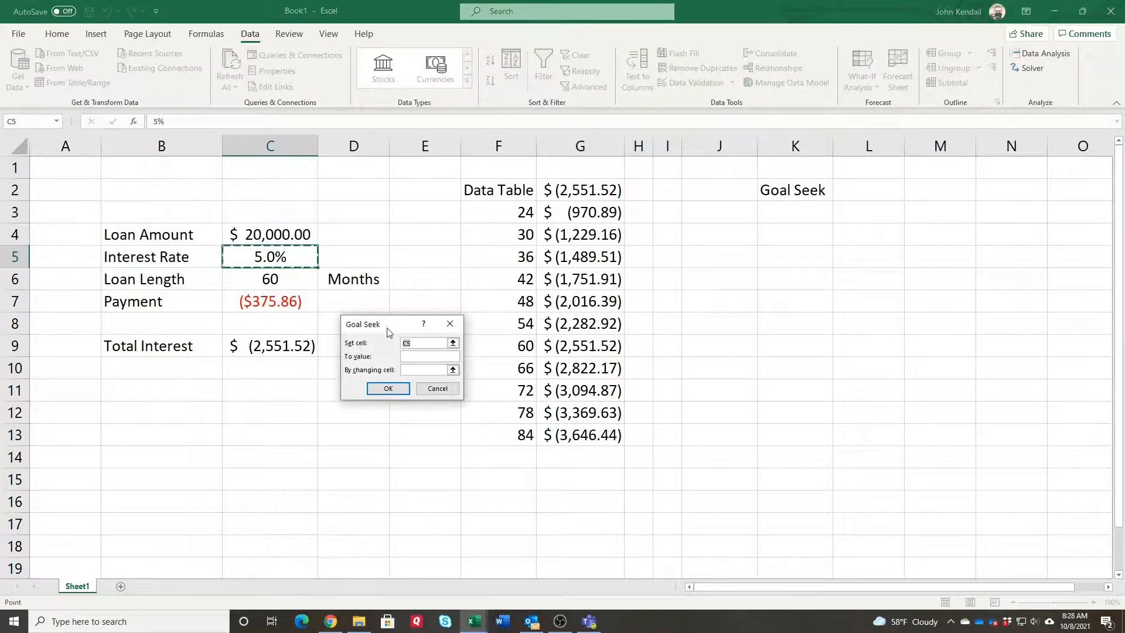
left_click_drag(387, 332, 401, 341)
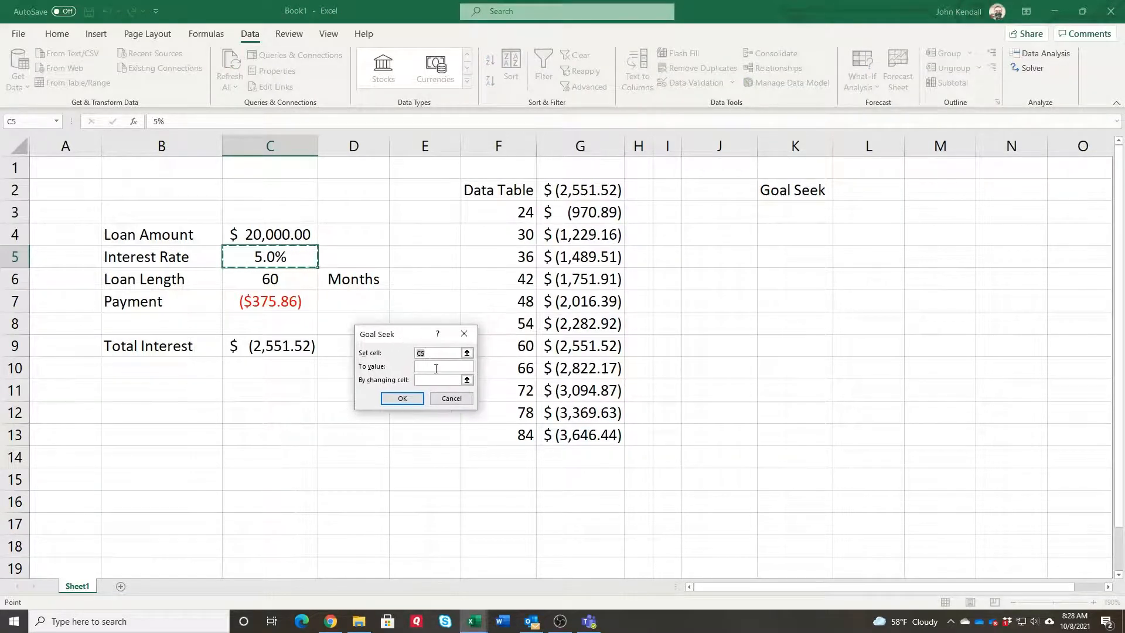
left_click(255, 347)
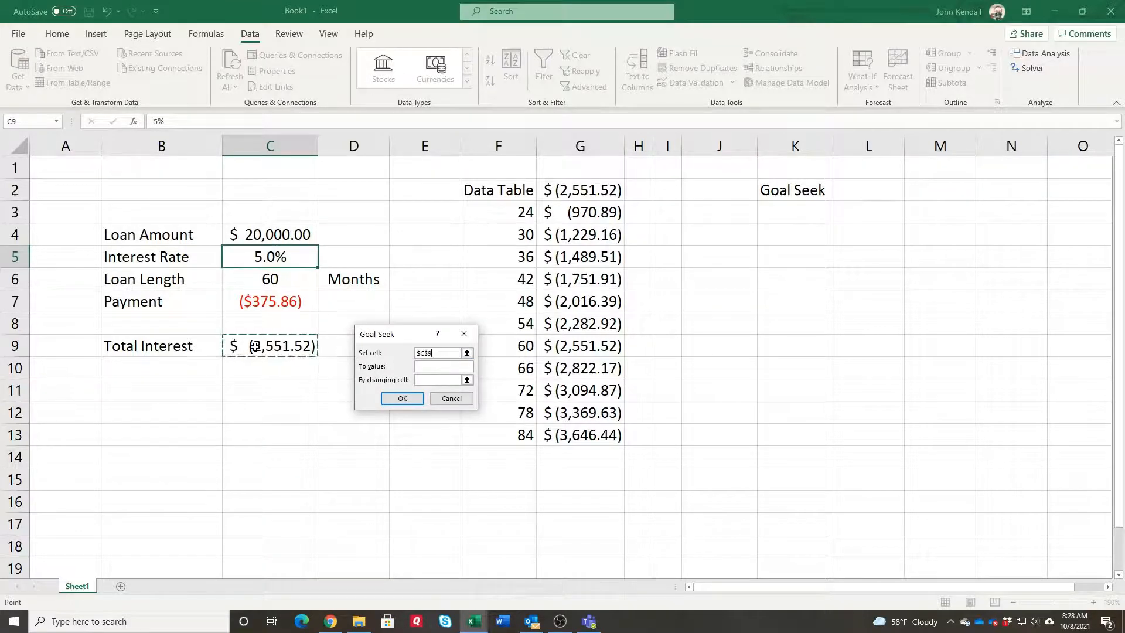
left_click(420, 367)
type("-2000")
left_click(460, 379)
left_click(275, 280)
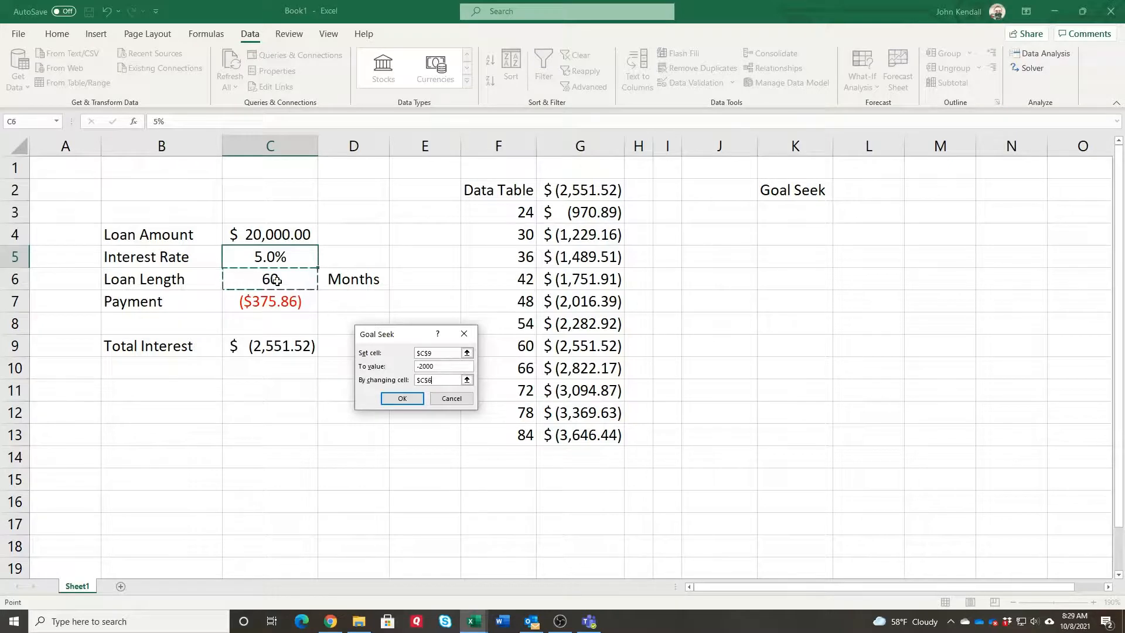
left_click(402, 398)
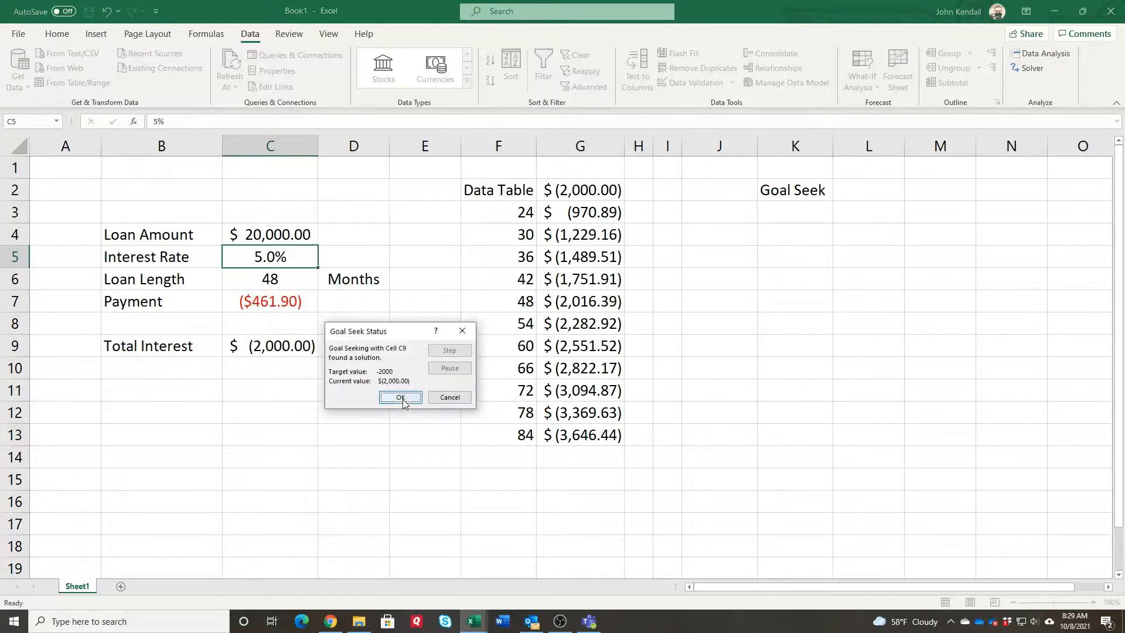
left_click(401, 397)
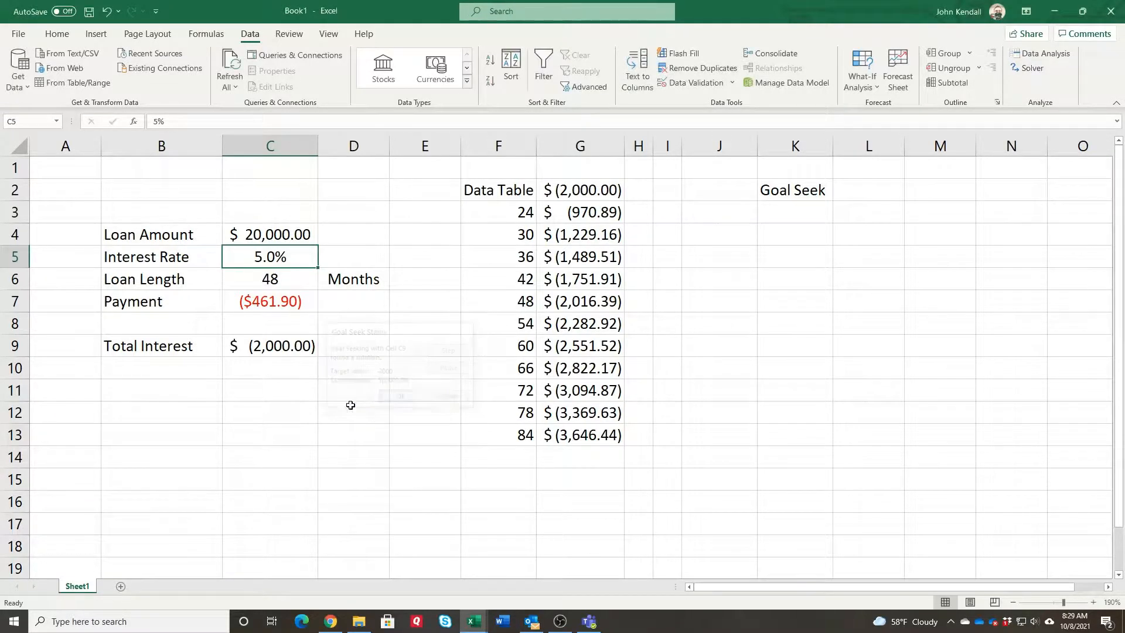
- Show the loan length in C6 with four decimal places
right_click(282, 281)
left_click(406, 236)
left_click(406, 236)
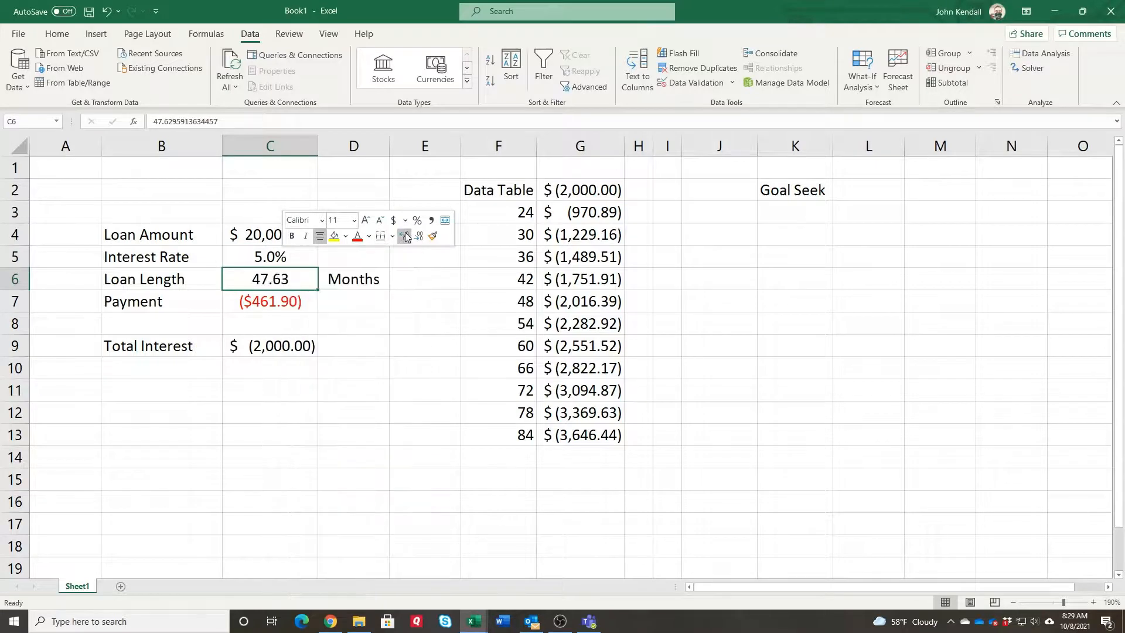
left_click(406, 236)
left_click(406, 236)
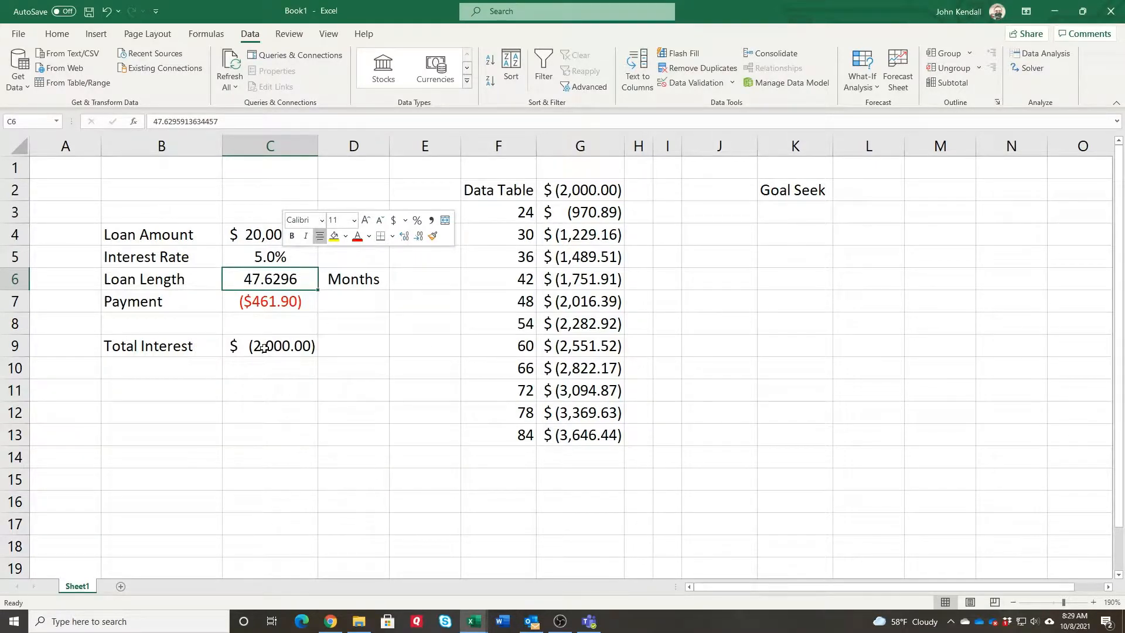
- Reduce the loan length display in C6 back to no decimal places
left_click(419, 236)
left_click(419, 236)
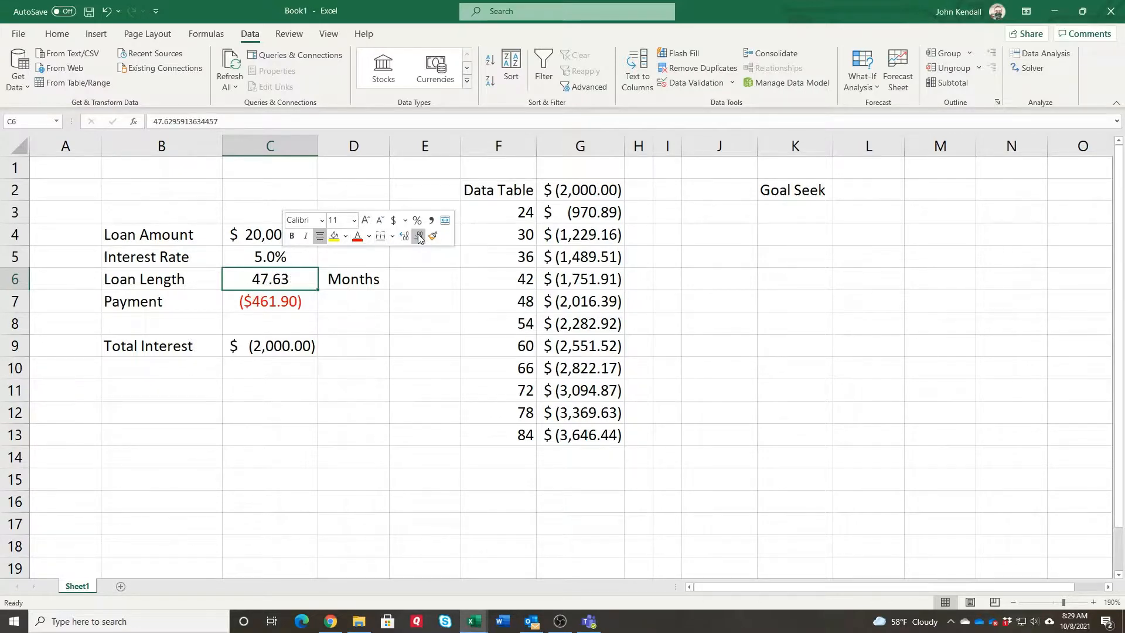
left_click(419, 236)
left_click(418, 236)
left_click(366, 479)
left_click(375, 500)
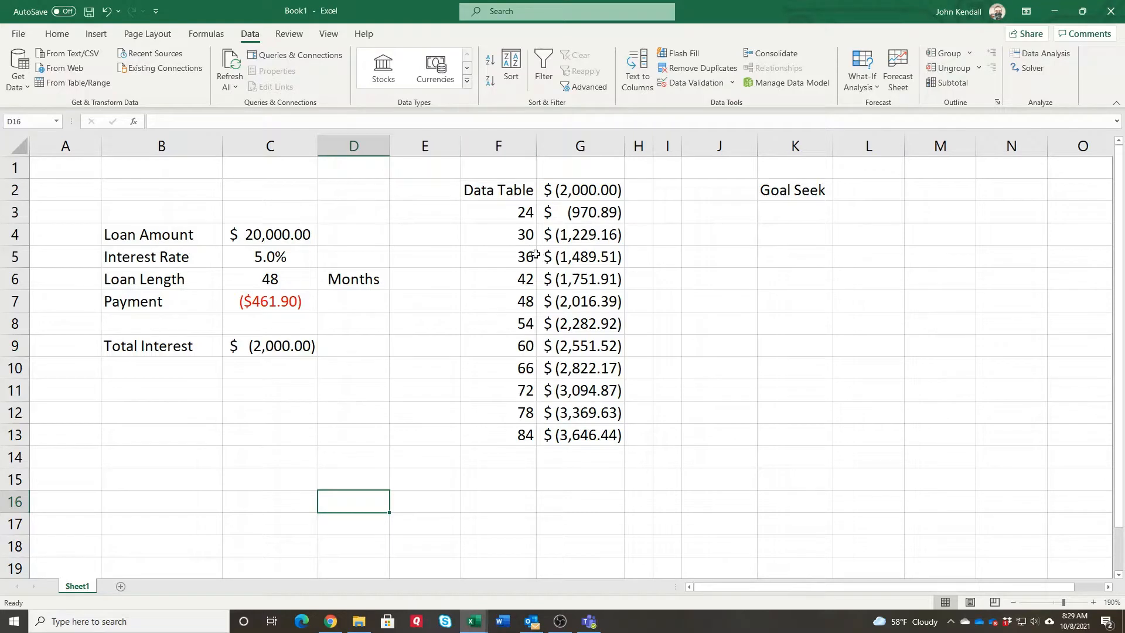
- Highlight the data table range F2:G13 and the loan calculator block to review both What-If examples
left_click_drag(492, 189, 586, 435)
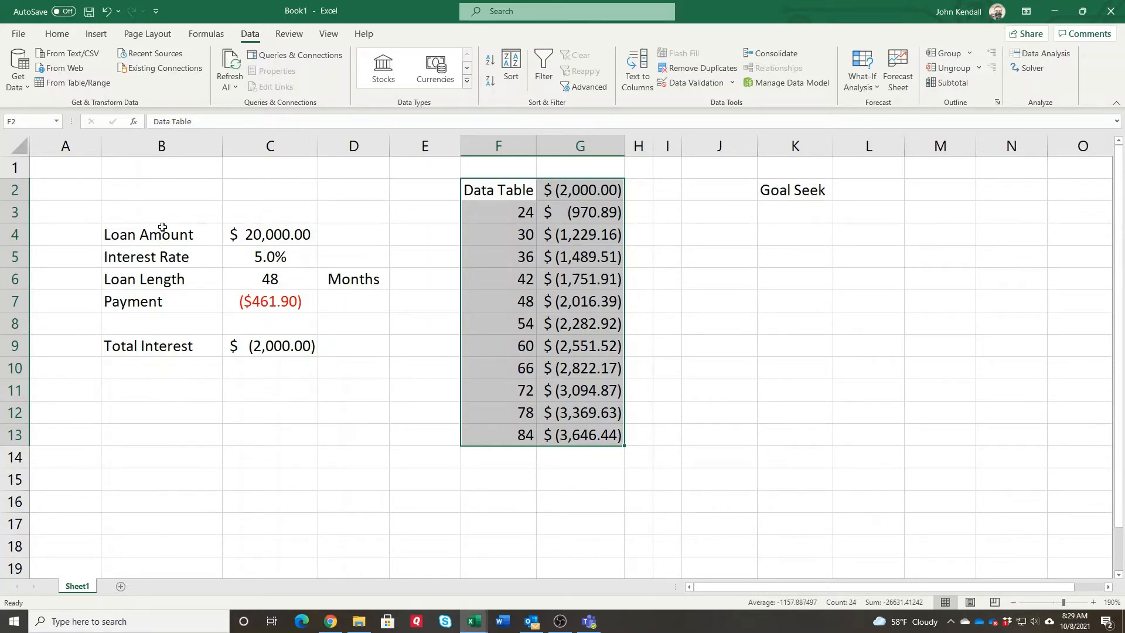
left_click_drag(161, 229, 339, 349)
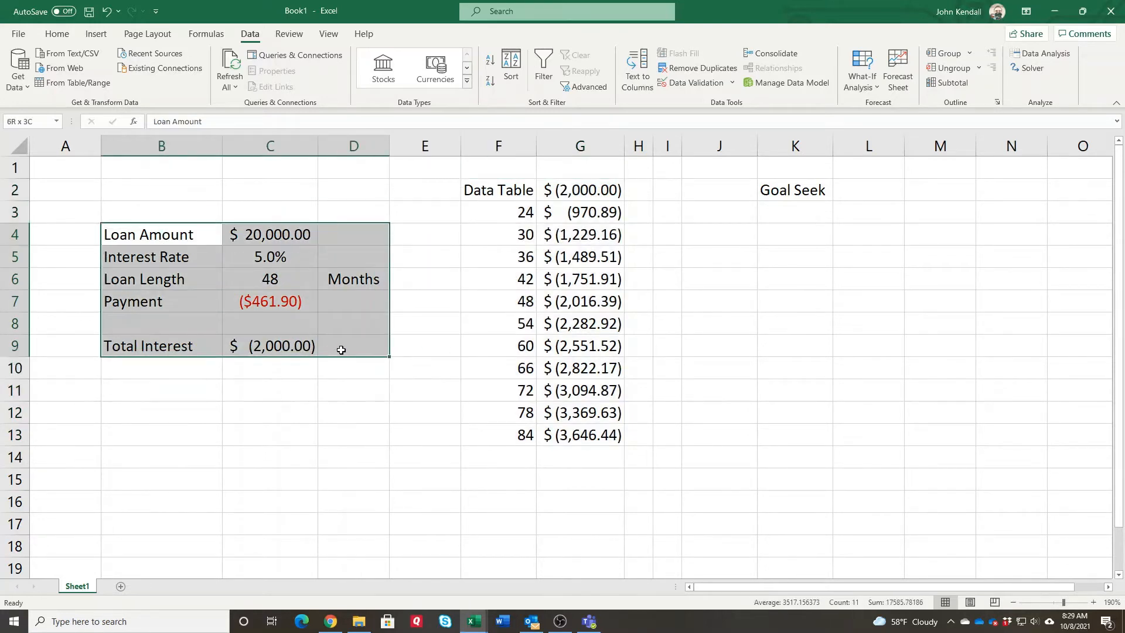
left_click(335, 398)
left_click_drag(93, 209, 385, 374)
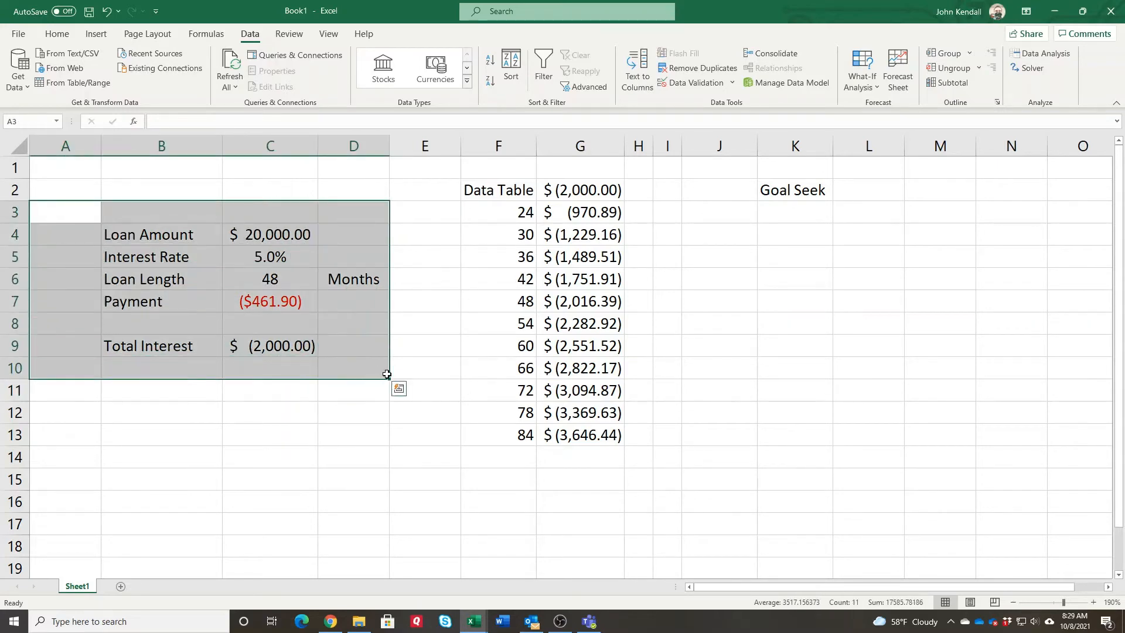